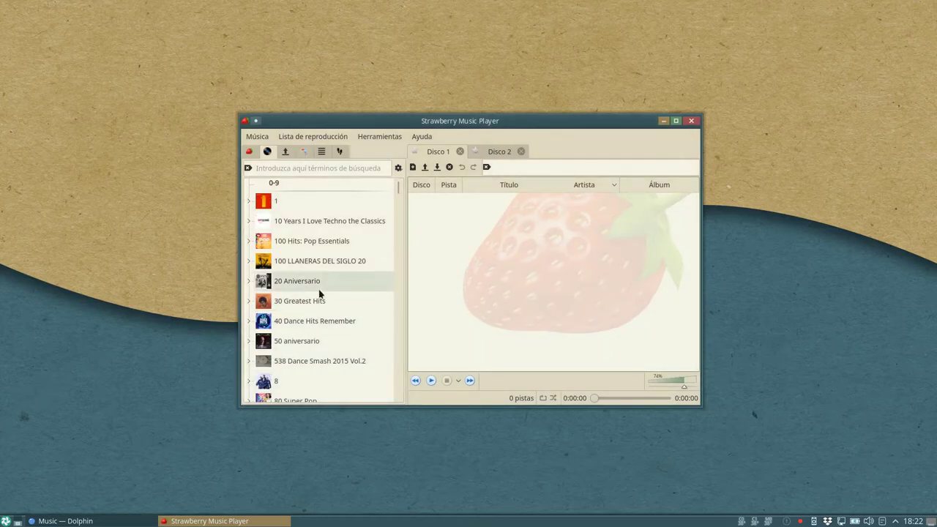
- Browse the album collection and add the album Soca Güiria to the Disco 1 playlist
scroll(319, 290, down, 3)
scroll(352, 271, down, 6)
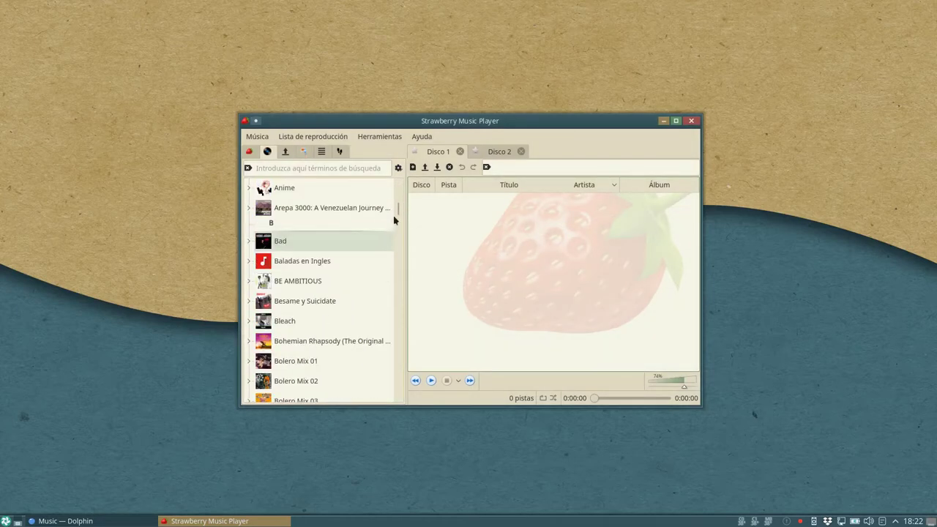
scroll(395, 214, down, 8)
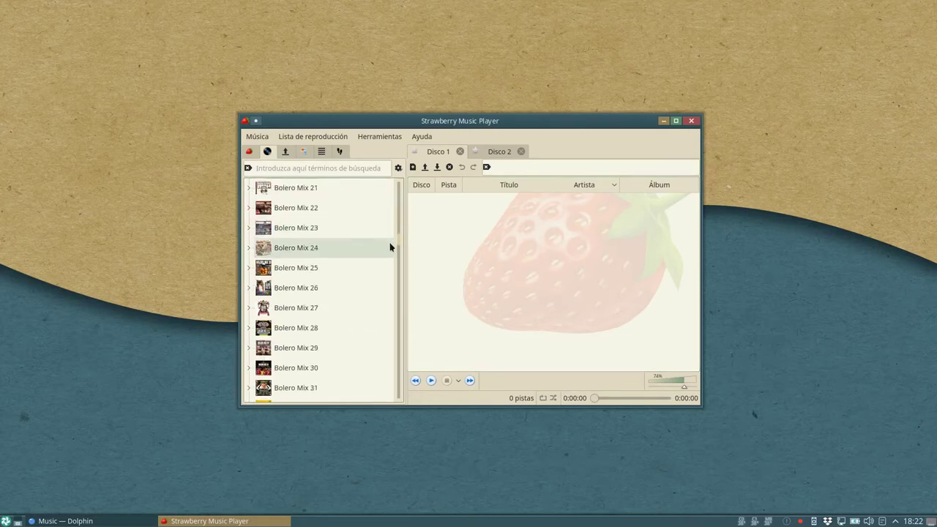
scroll(391, 248, down, 15)
scroll(375, 350, down, 12)
scroll(376, 389, down, 4)
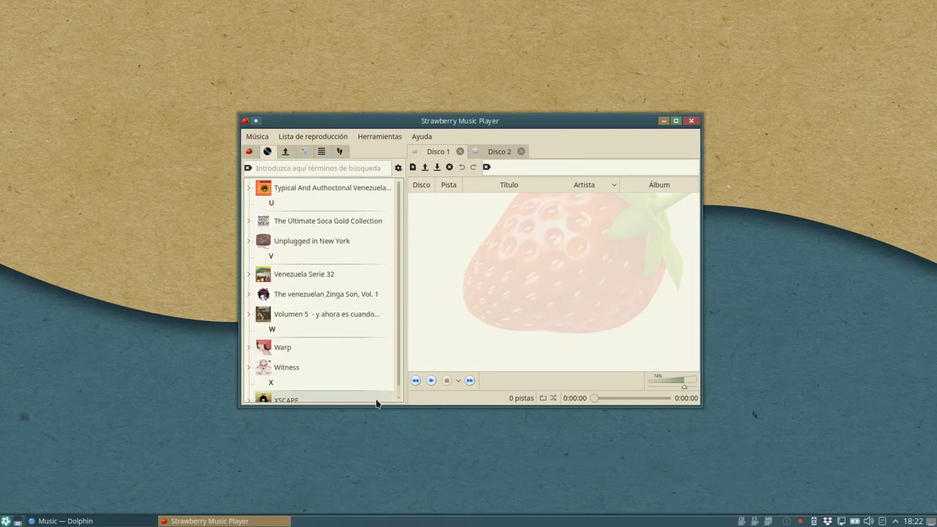
scroll(377, 391, up, 5)
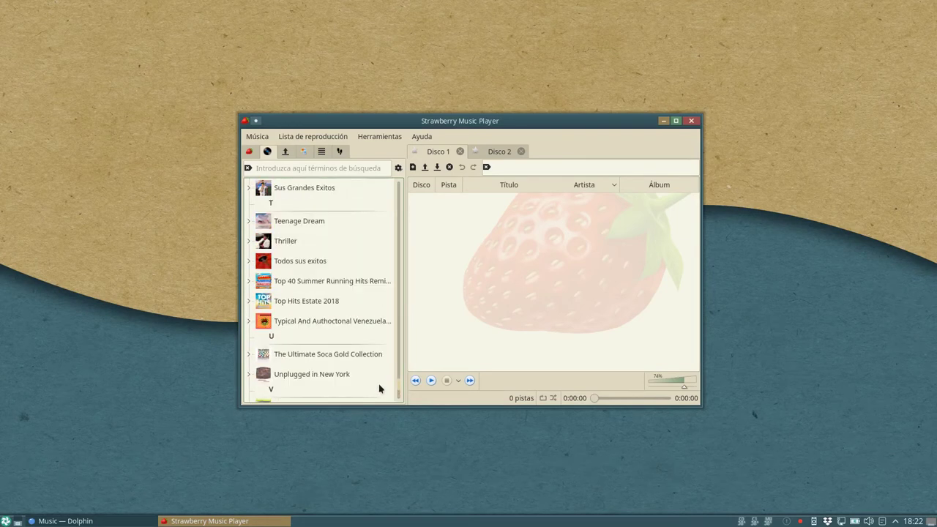
scroll(363, 309, up, 1)
drag(328, 290, 491, 272)
- Play the track "Rumba En La Casa" from the Disco 1 playlist and reposition the player window on the desktop
scroll(508, 275, down, 1)
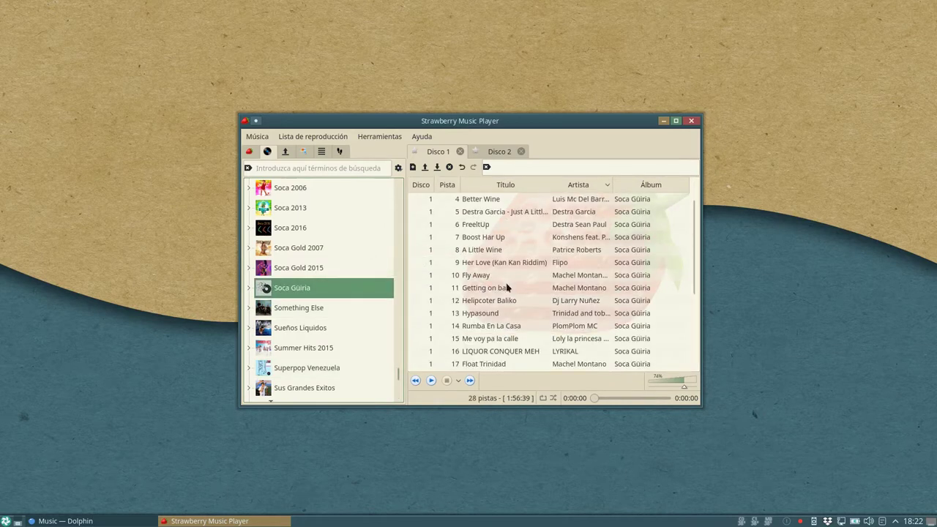
scroll(507, 282, down, 1)
double_click(506, 288)
drag(465, 124, 384, 167)
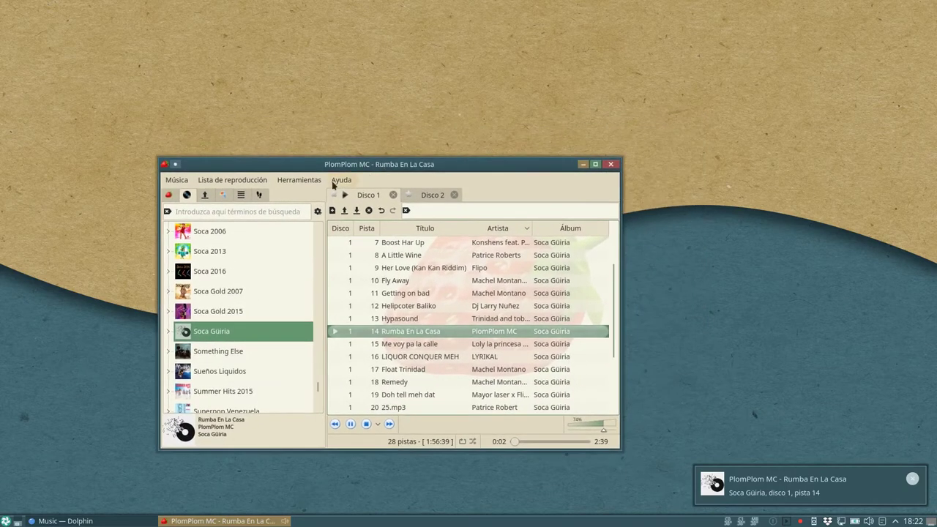
- Review the music, playlist and tool commands, look through the album covers in the cover manager, and close it
click(178, 183)
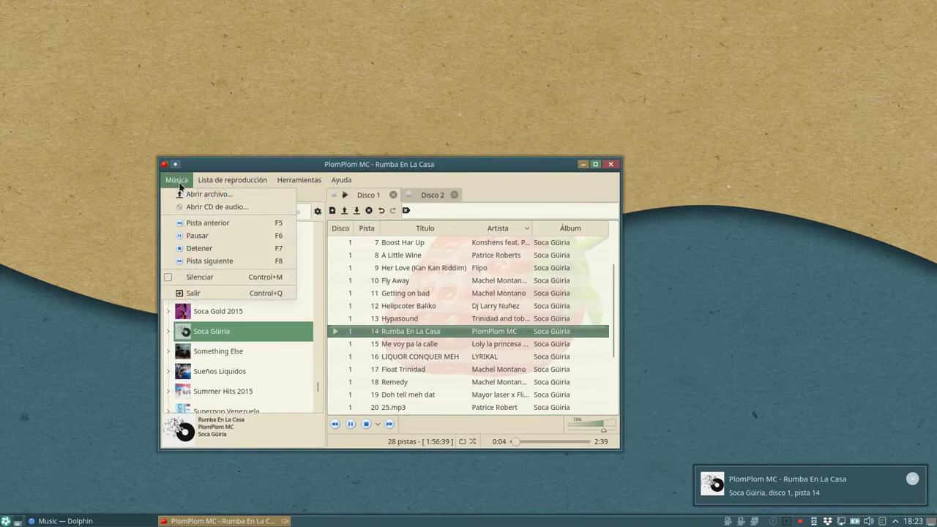
mouse_move(205, 185)
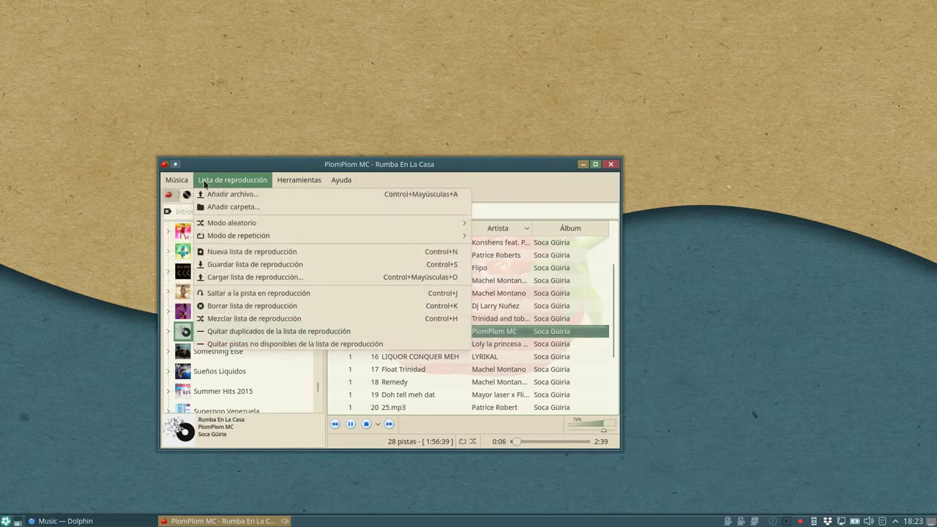
mouse_move(280, 183)
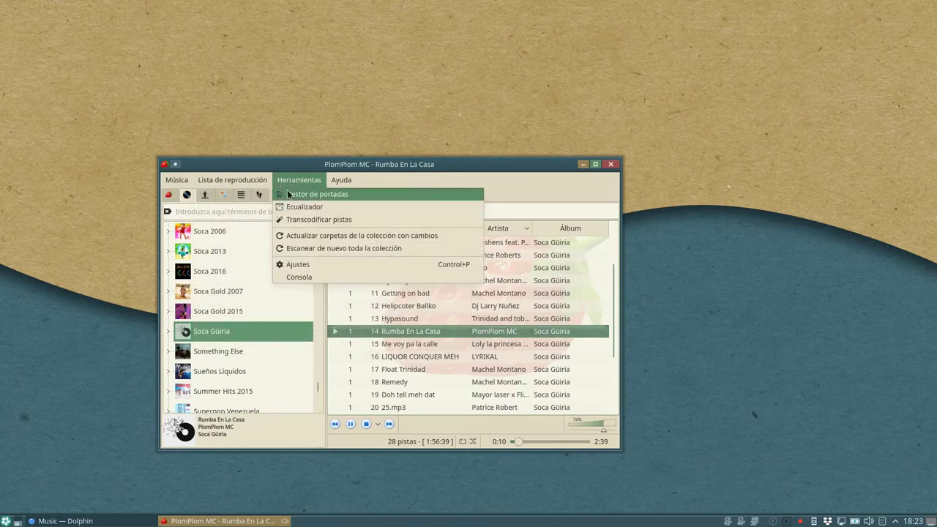
click(288, 194)
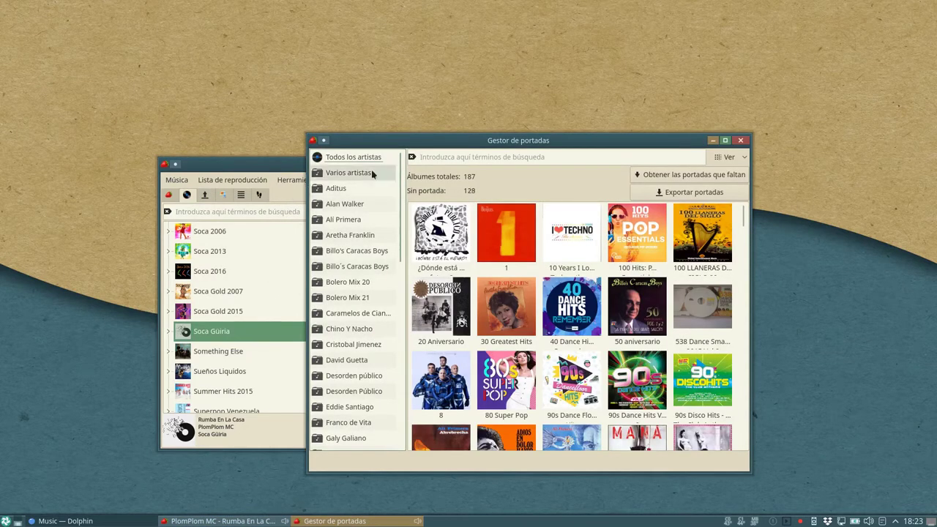
click(740, 142)
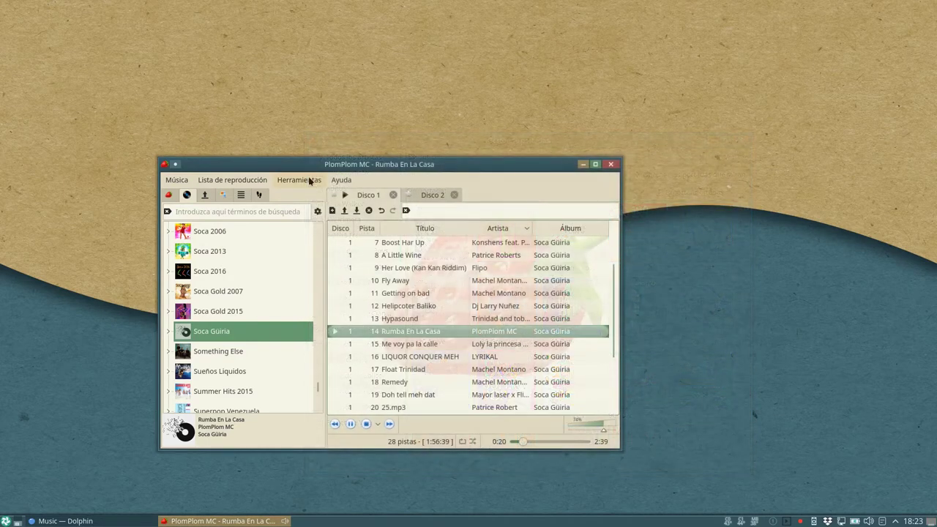
- Open the equalizer to view its preset, frequency bands and balance control, and close it unchanged
click(280, 182)
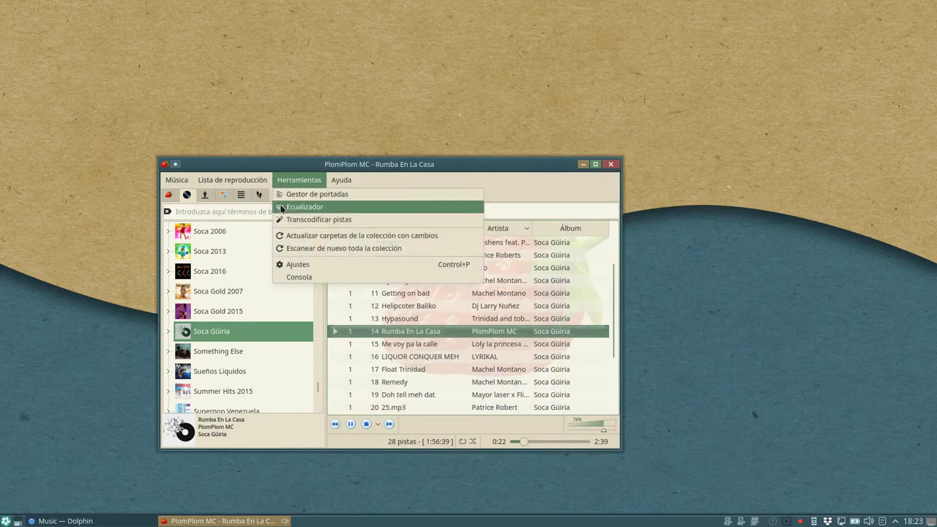
click(281, 207)
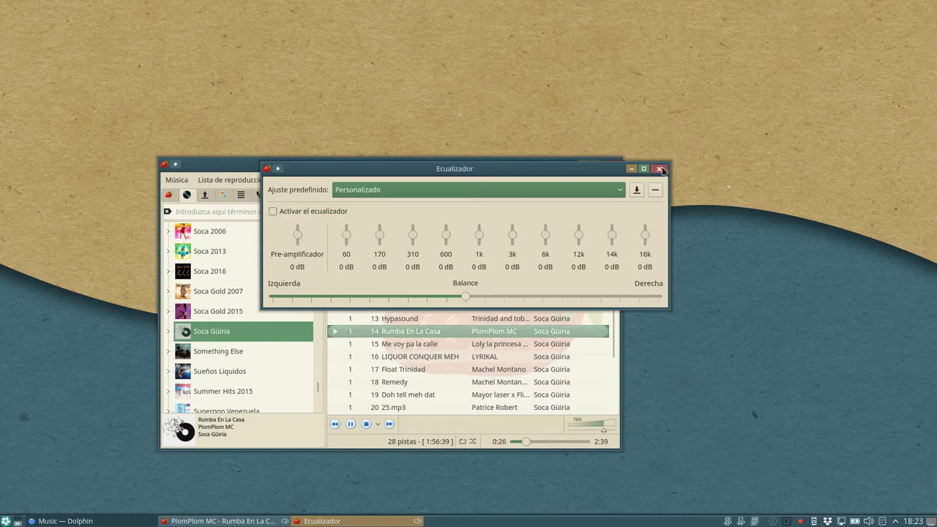
click(662, 168)
- Open the track transcoding dialog to view its file list and output options, and close it without converting
click(308, 182)
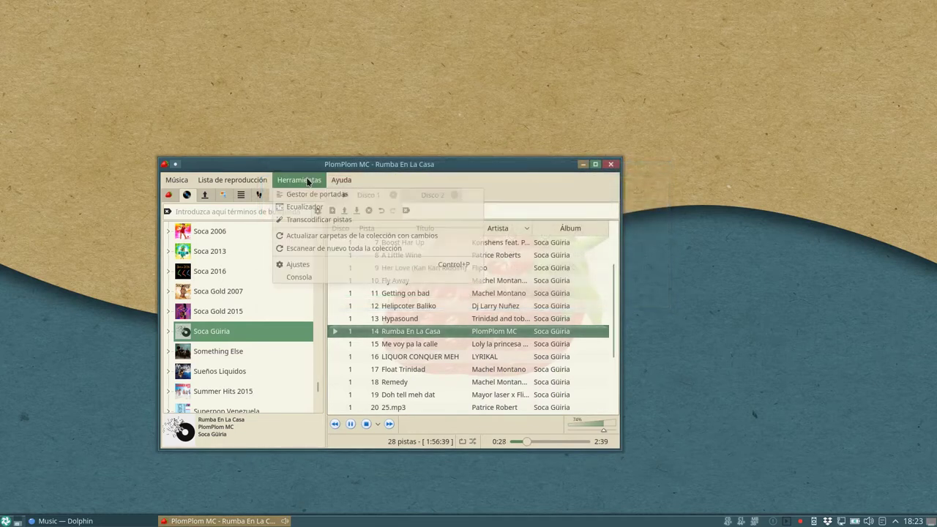
click(300, 220)
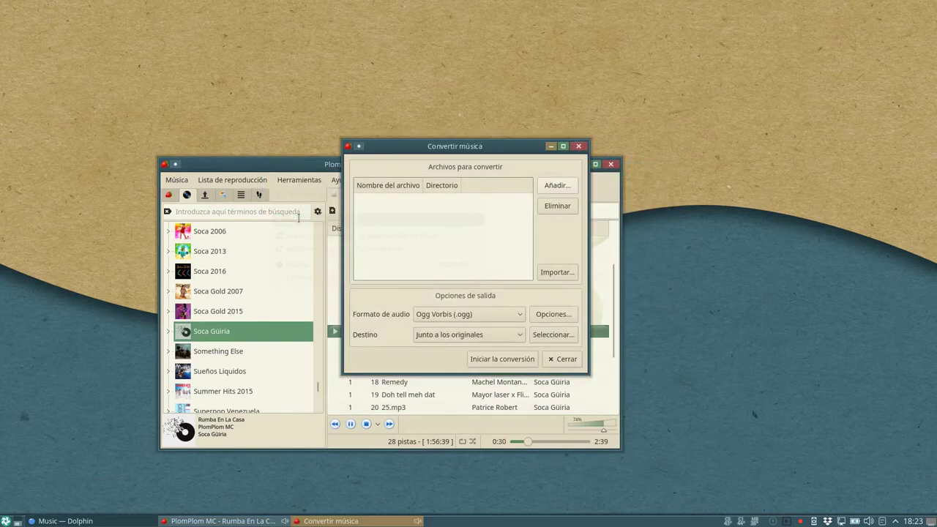
click(578, 148)
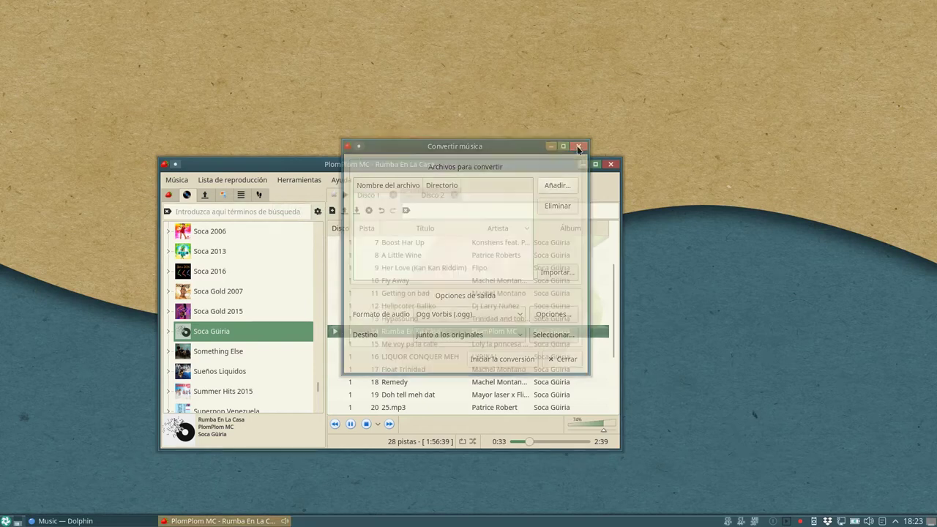
- Open the console window to view it and close it without running a command
click(305, 182)
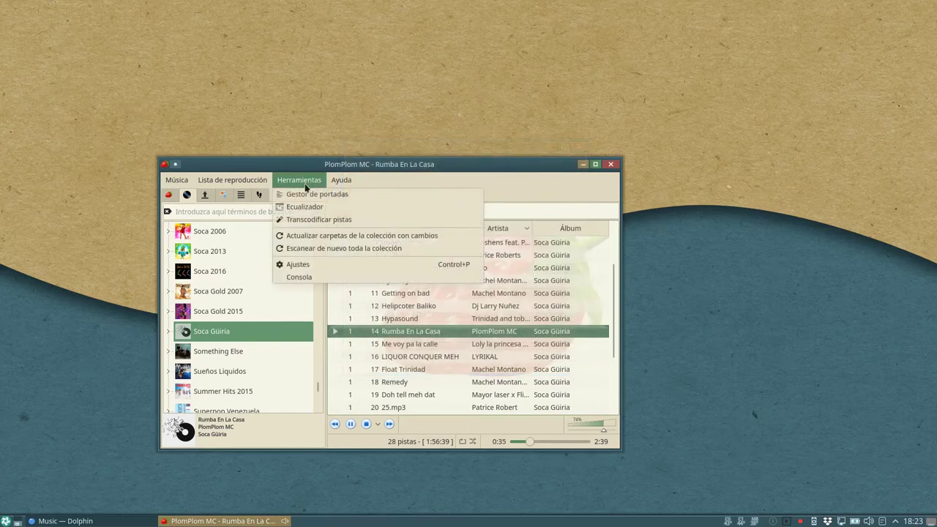
click(301, 276)
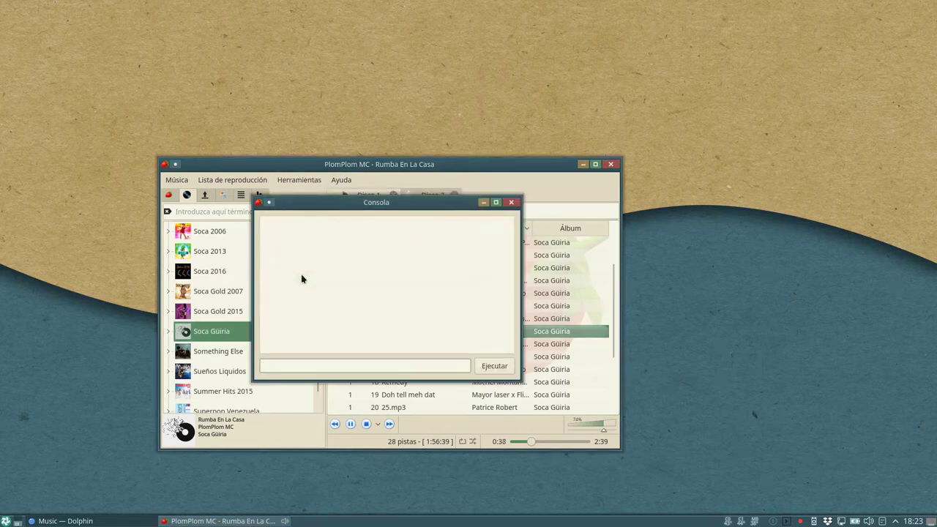
click(511, 203)
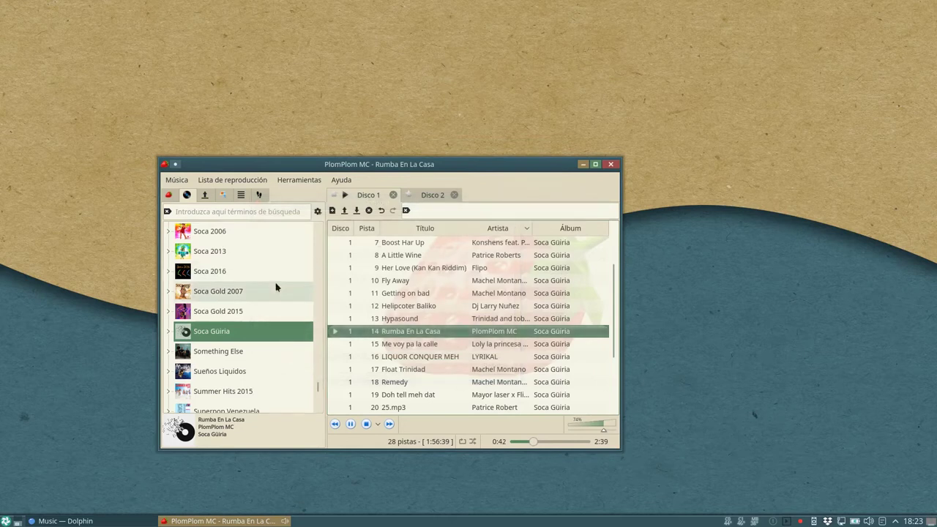
- View the file browser, devices, favourite playlists and current-track context in the sidebar, and return to the album collection
click(204, 197)
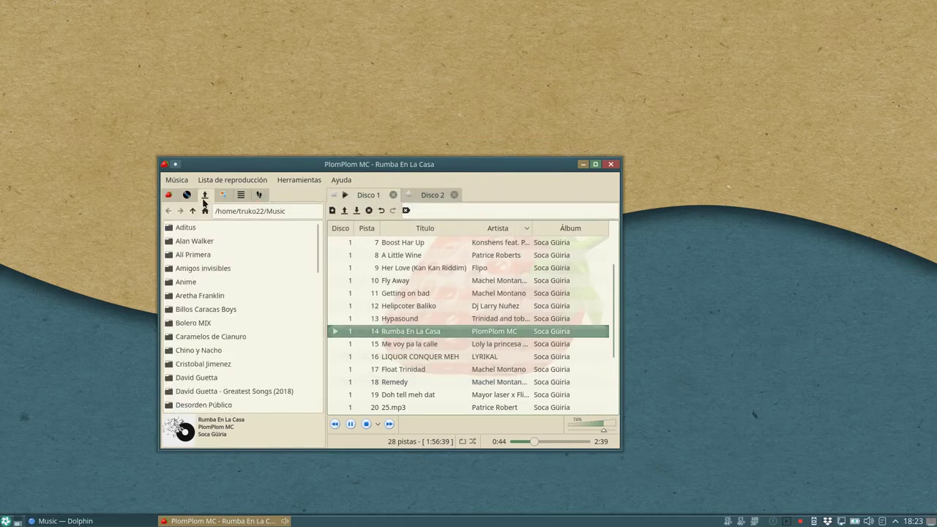
click(222, 196)
click(240, 196)
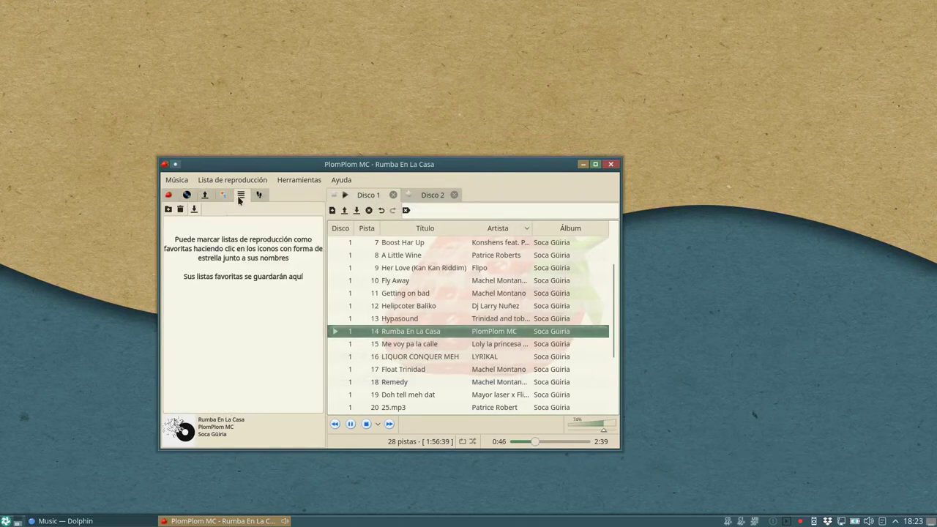
click(168, 195)
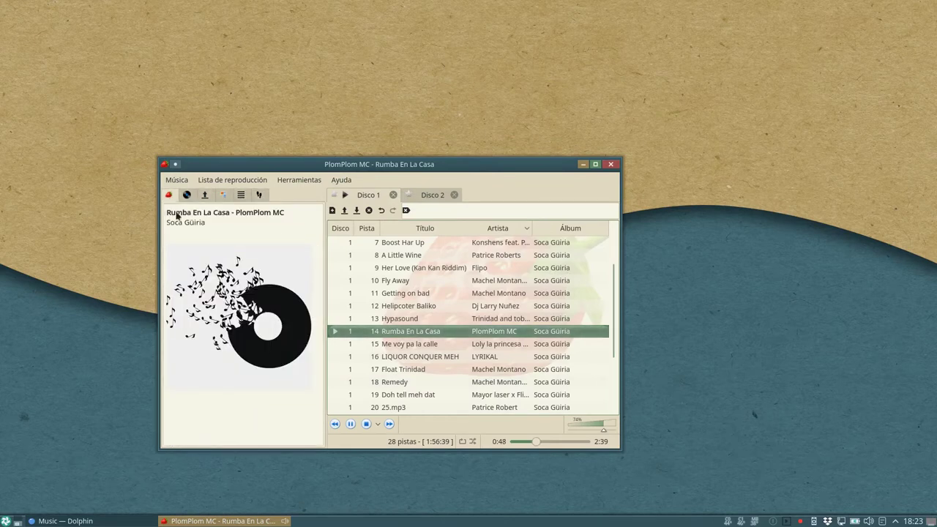
click(187, 196)
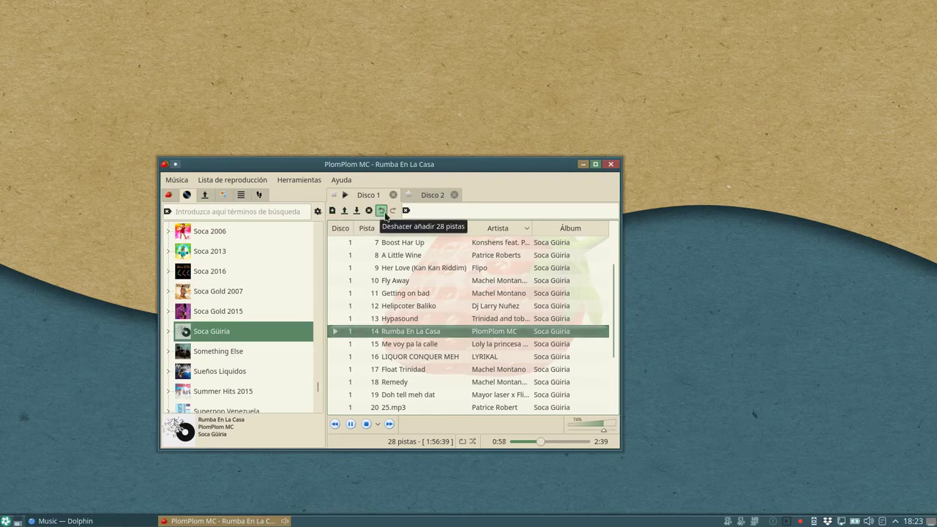
- Examine the commands available for the "Helipcoter Baliko" track and the playlist's column display options, changing nothing
right_click(405, 310)
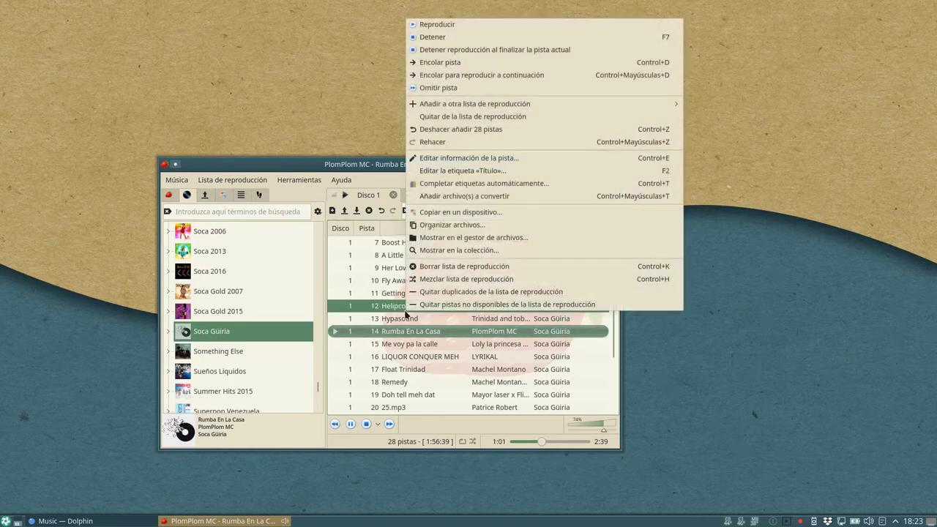
click(370, 180)
right_click(398, 235)
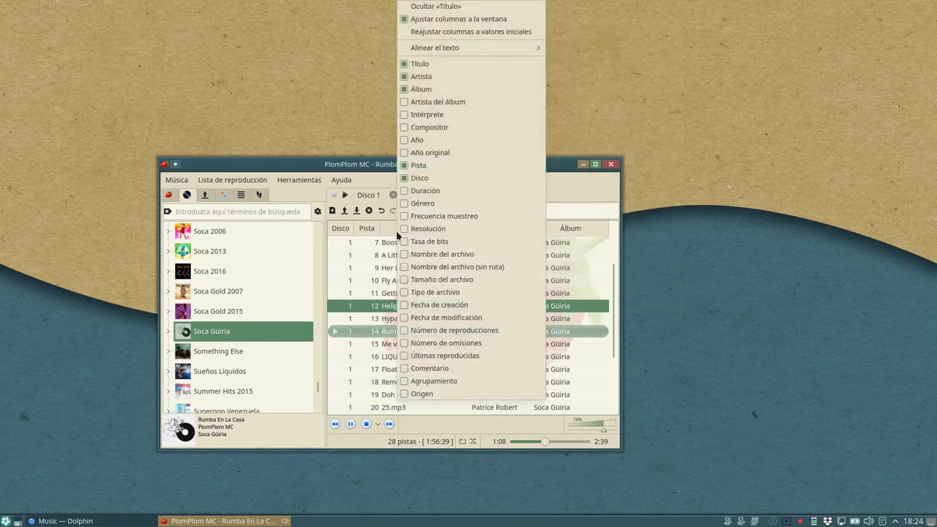
click(559, 185)
- Try the block analyzer and the resonance analyzer as the playback visualization
right_click(449, 424)
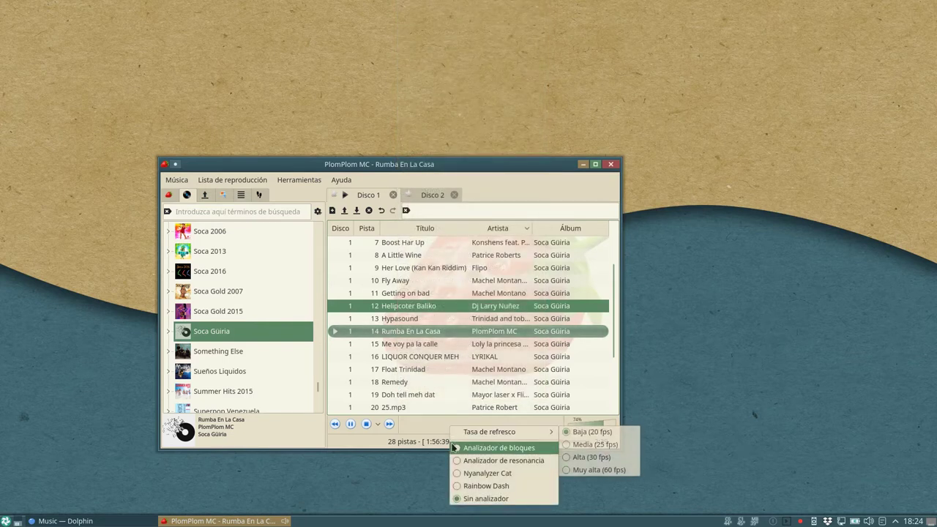
click(454, 448)
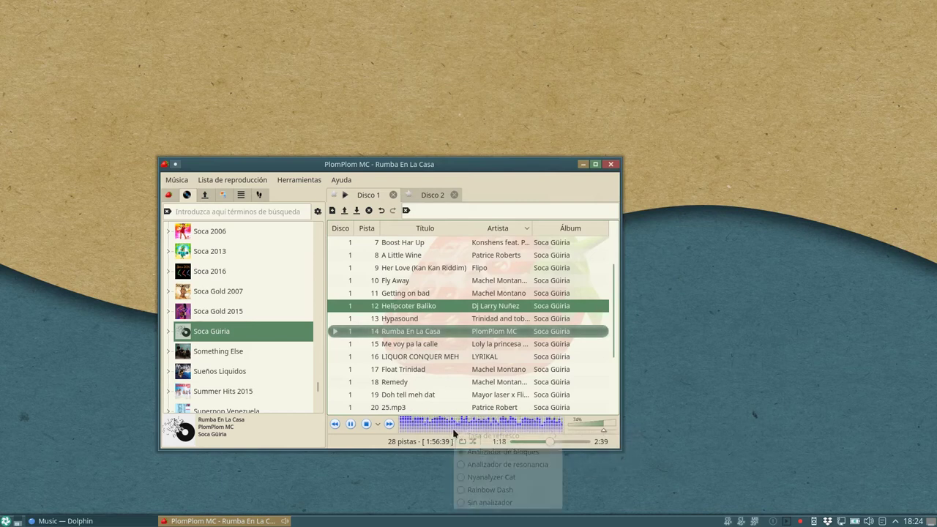
right_click(454, 430)
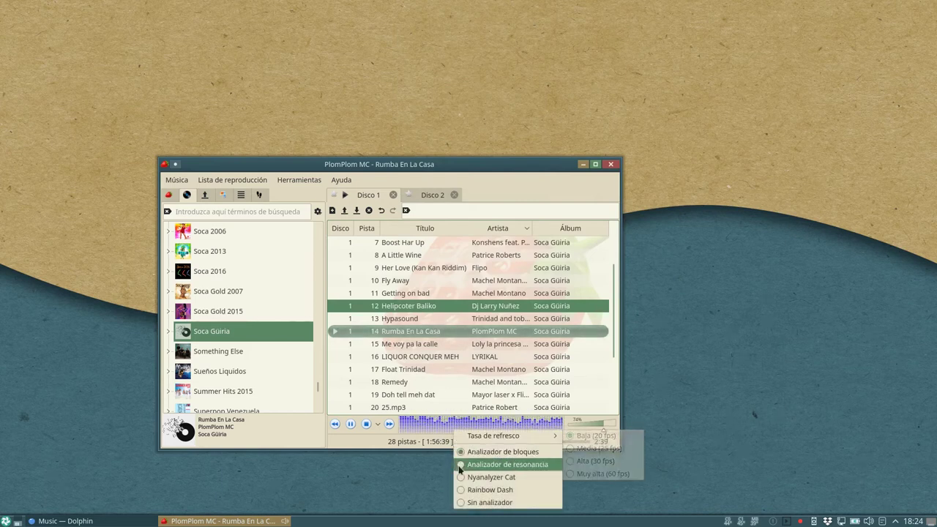
click(460, 466)
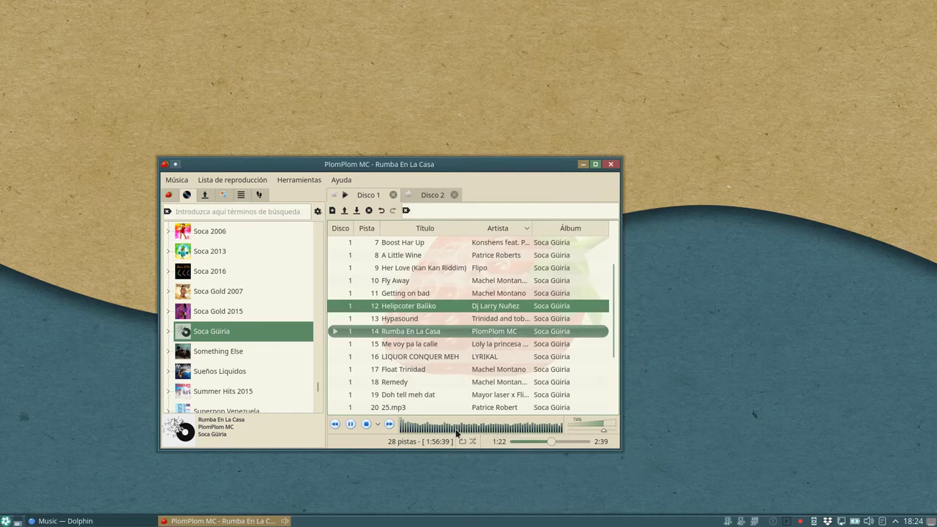
- Try the Nyanalyzer Cat and Rainbow Dash visualizations and switch back to no analyzer
right_click(456, 429)
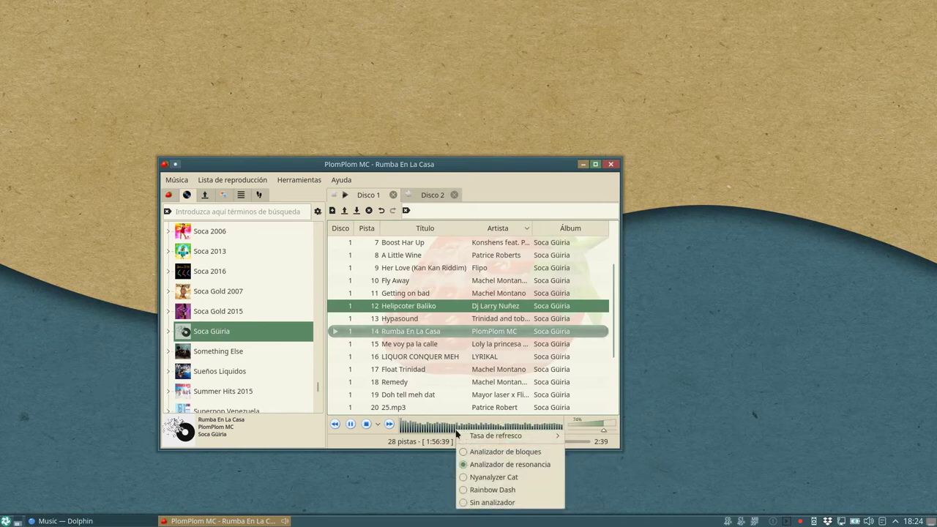
click(464, 477)
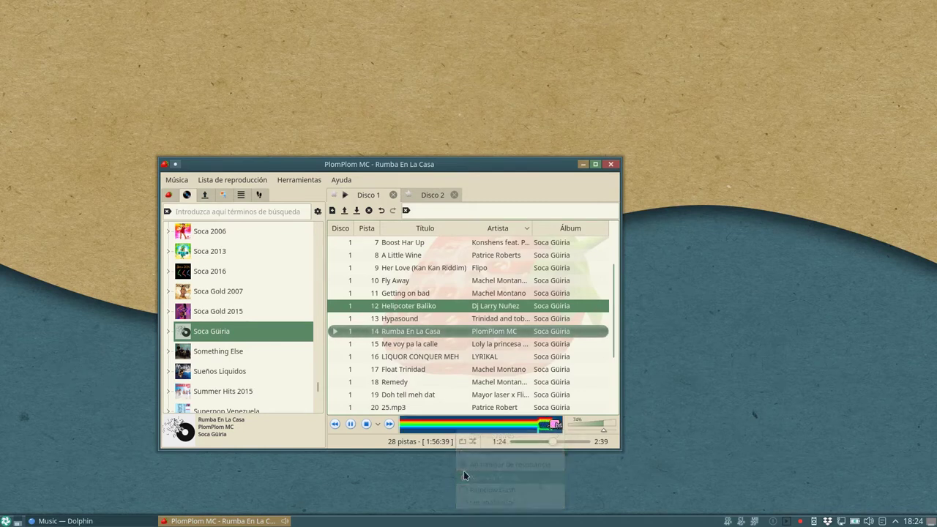
right_click(448, 429)
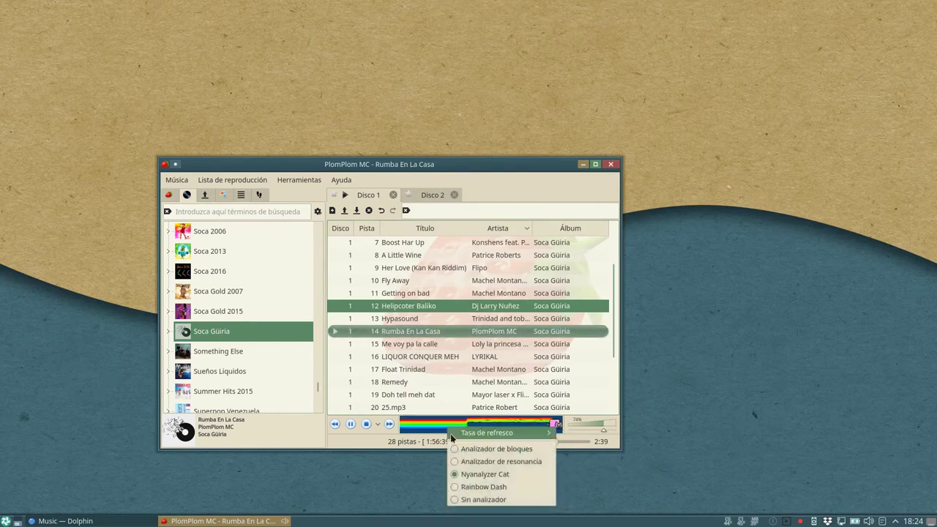
click(465, 486)
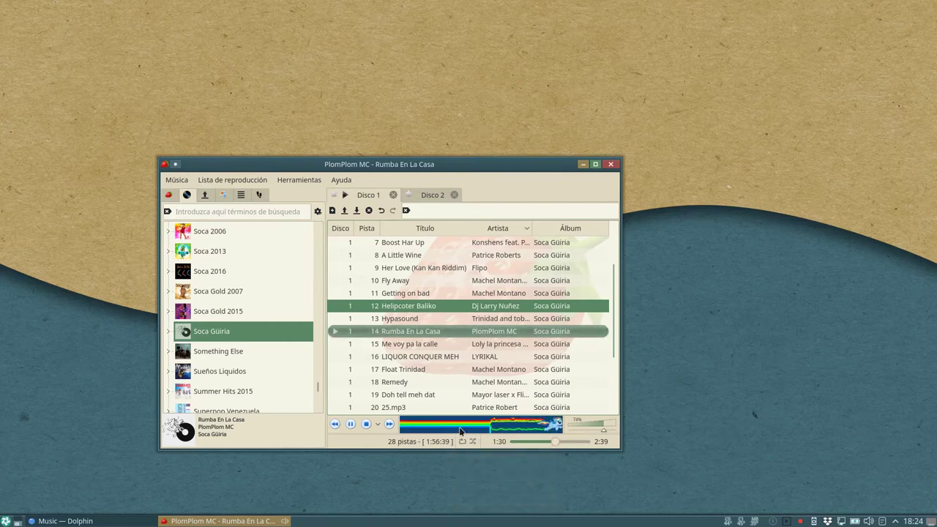
right_click(460, 430)
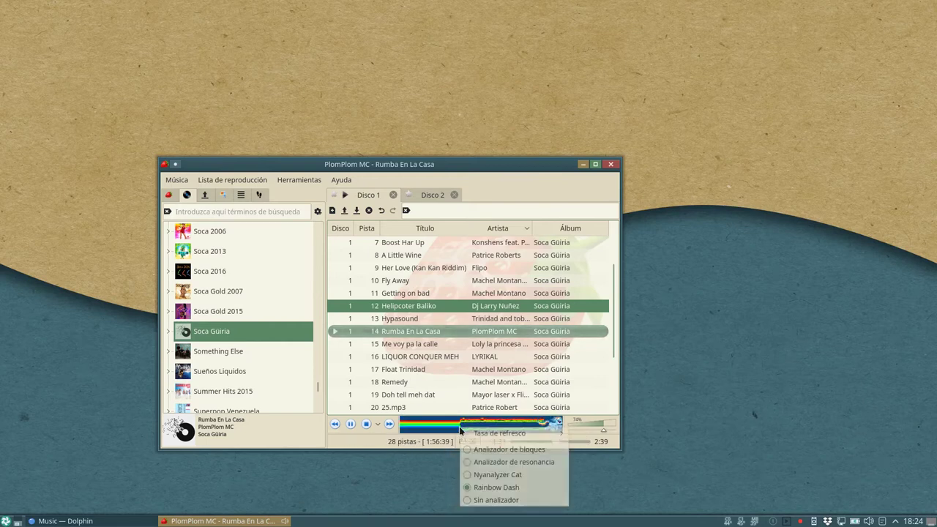
click(471, 500)
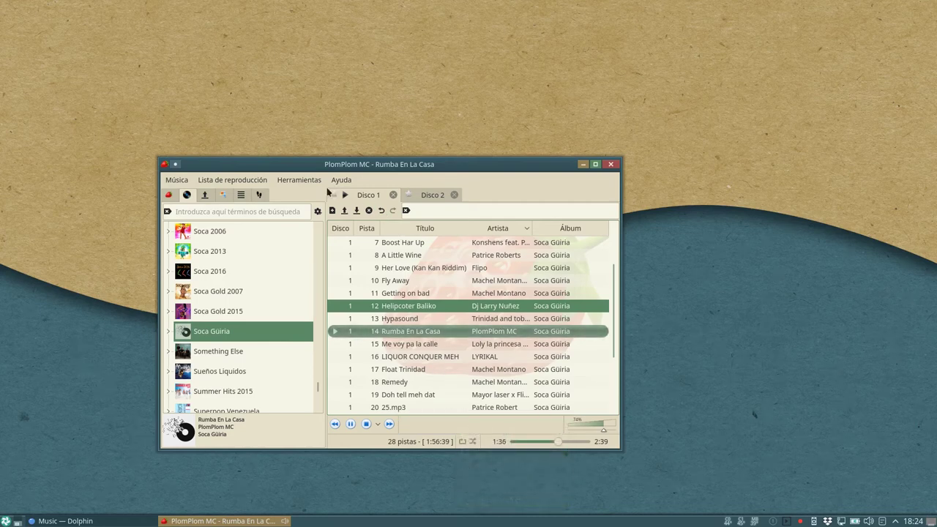
- In the behaviour settings, make the player's "Anterior" button use "Reiniciar la pista e ir a la anterior si se hace clic nuevamente"
click(296, 186)
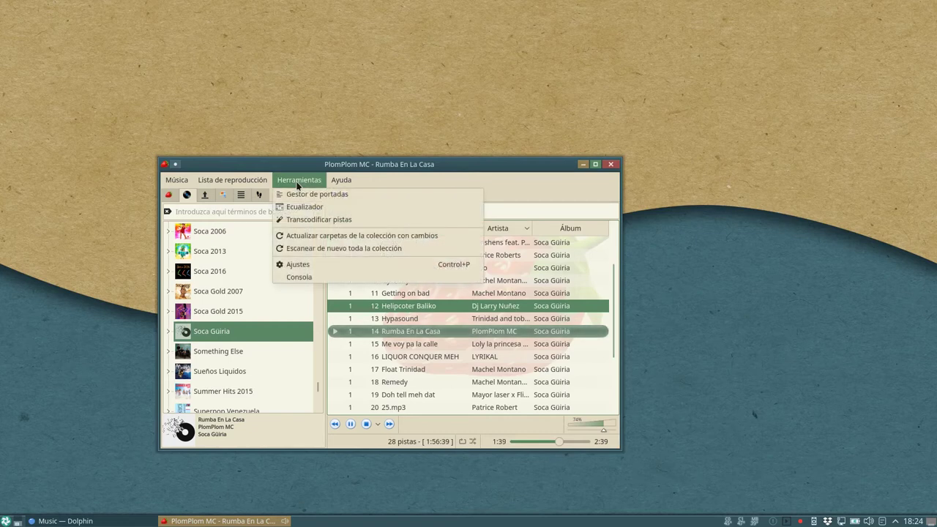
click(303, 268)
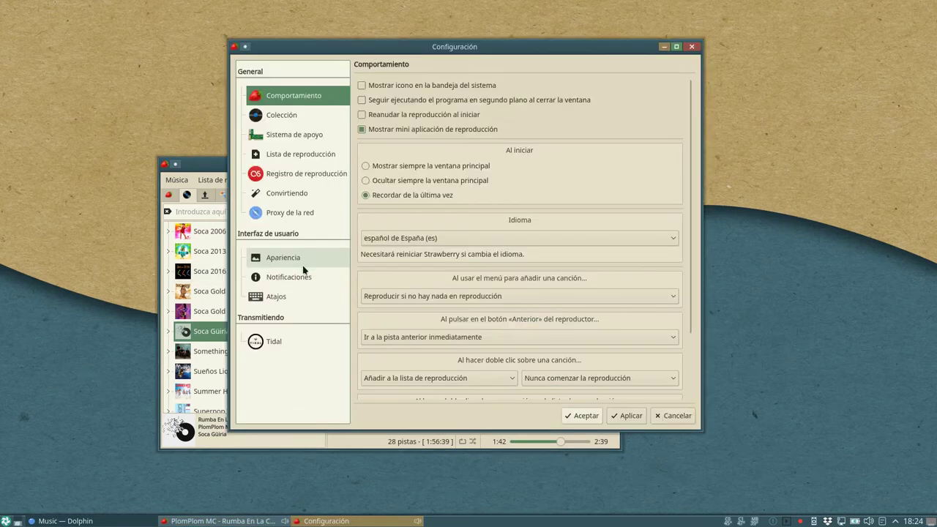
click(429, 129)
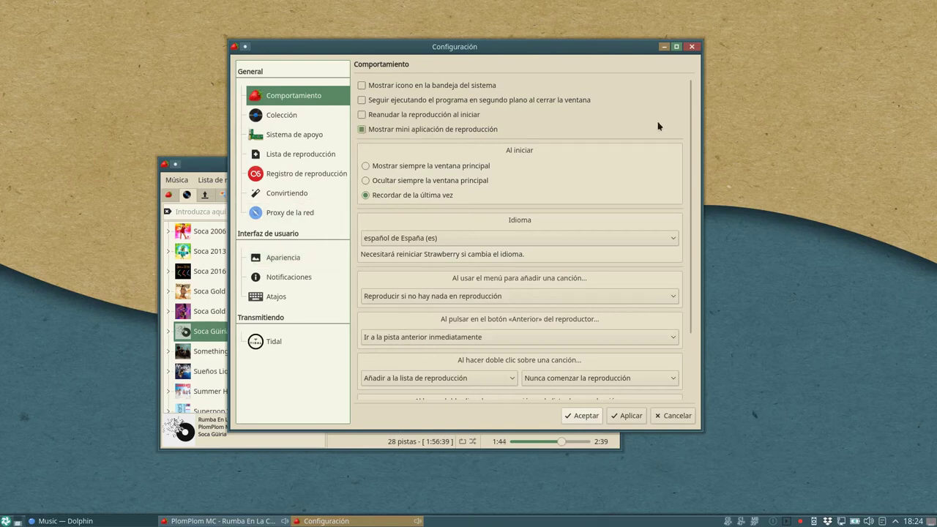
scroll(691, 146, down, 4)
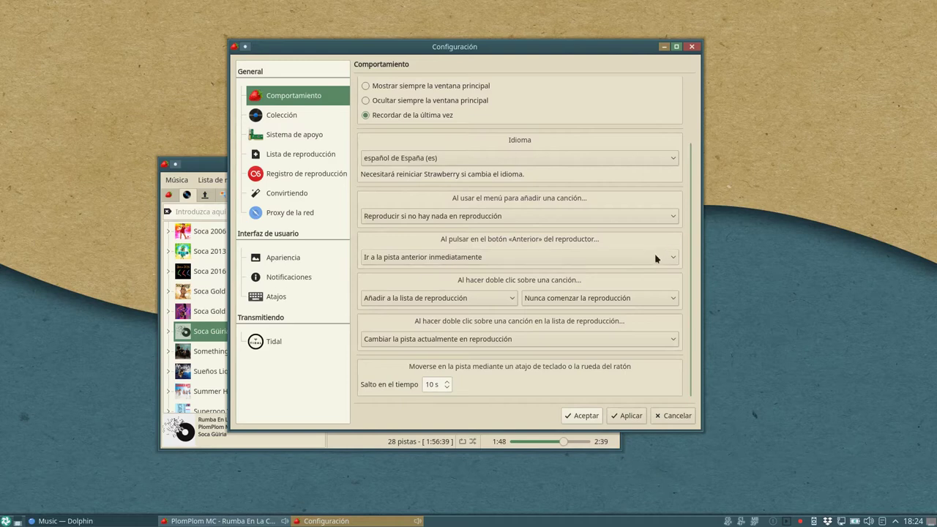
click(655, 257)
click(644, 285)
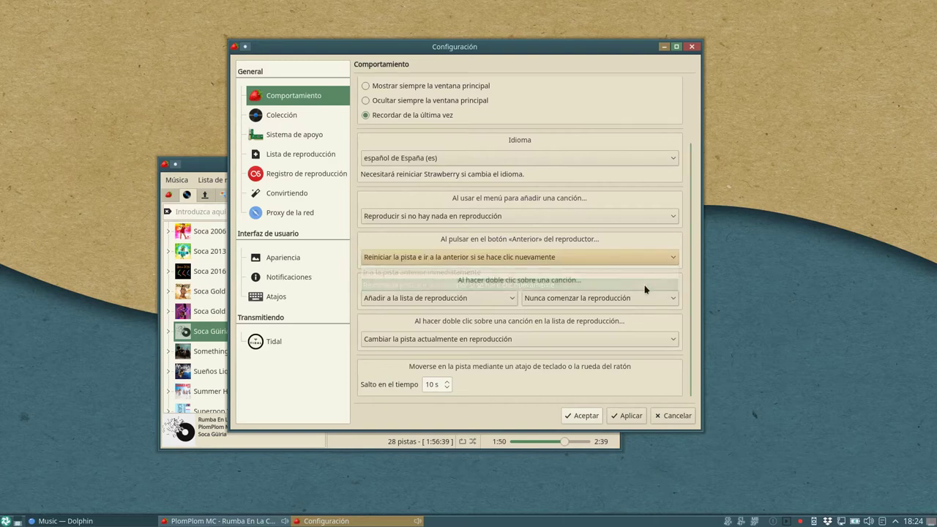
- Review the collection, audio backend, playlist and scrobbling settings without changing them
click(284, 113)
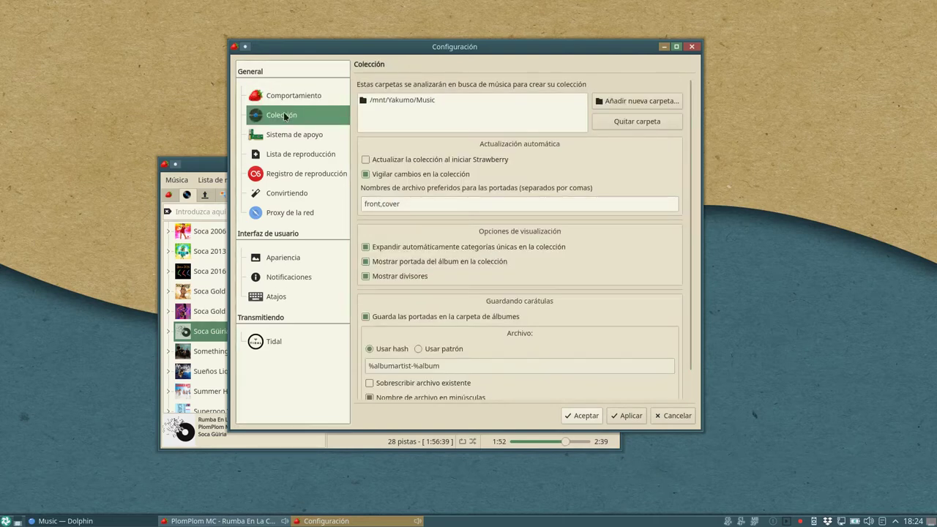
scroll(691, 192, down, 2)
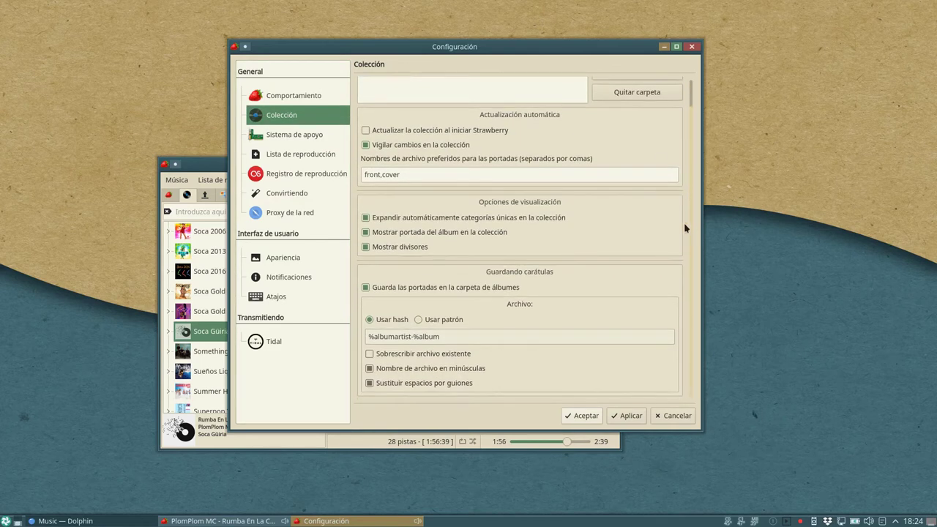
click(326, 139)
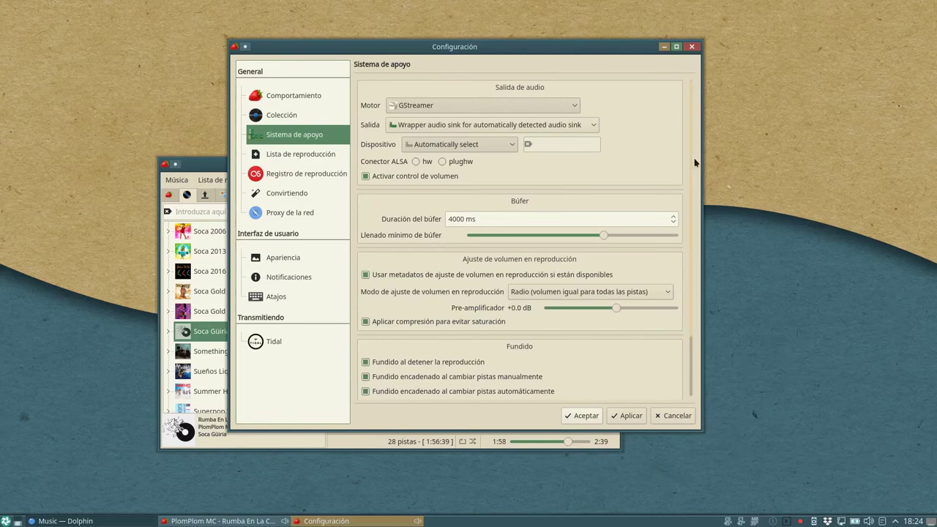
scroll(687, 157, down, 3)
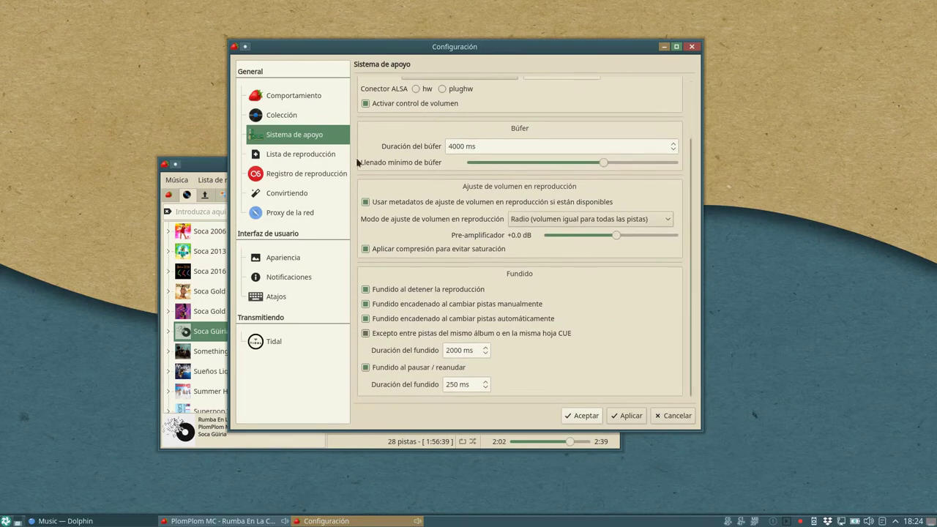
click(329, 155)
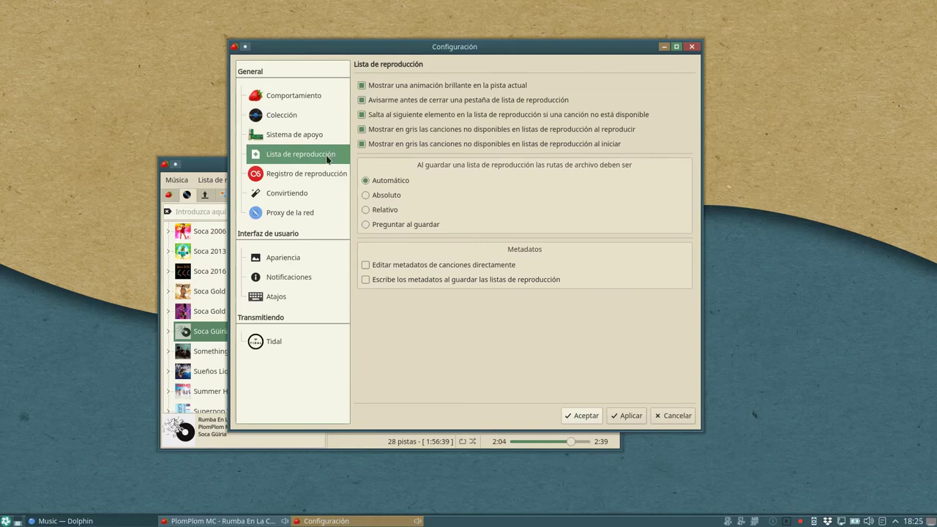
click(322, 178)
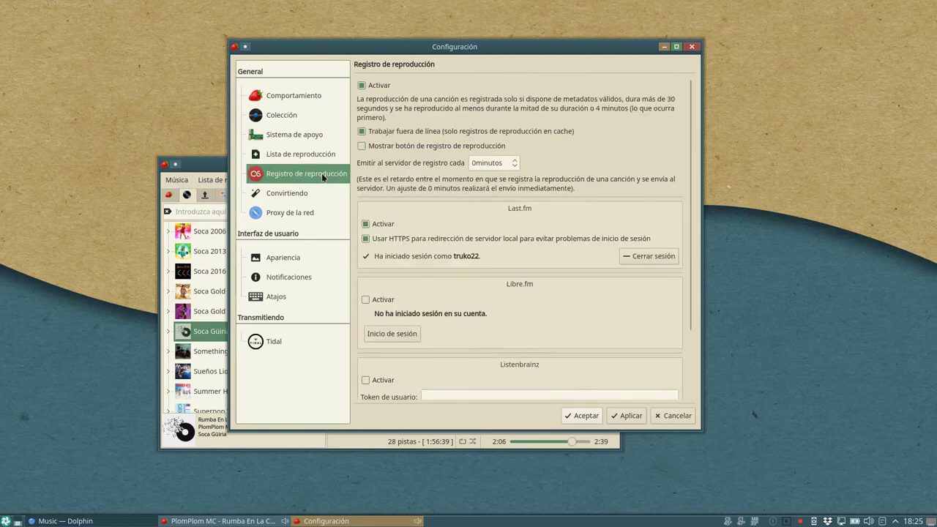
drag(694, 161, 684, 245)
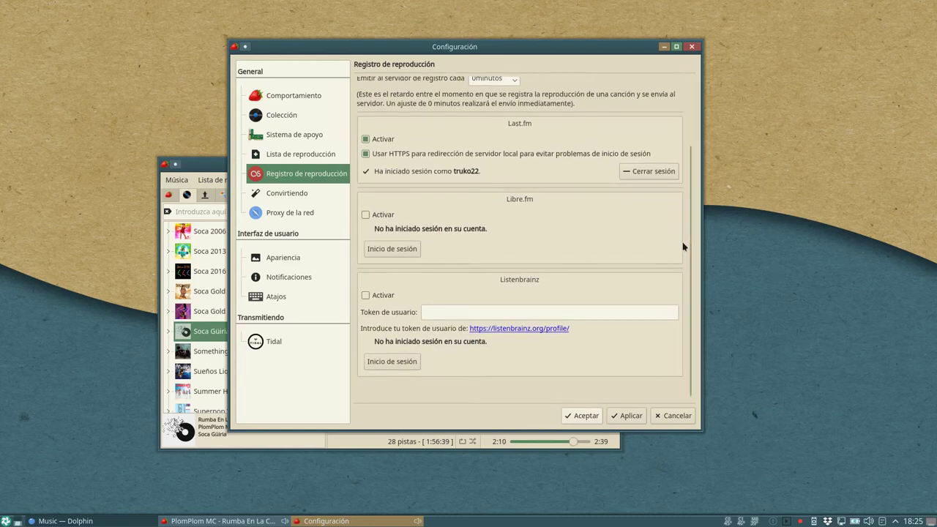
- Examine the transcoding settings for each format: FLAC, WavPack, Vorbis, Opus, Speex, AAC, ASF (WMA) and MP3
click(293, 198)
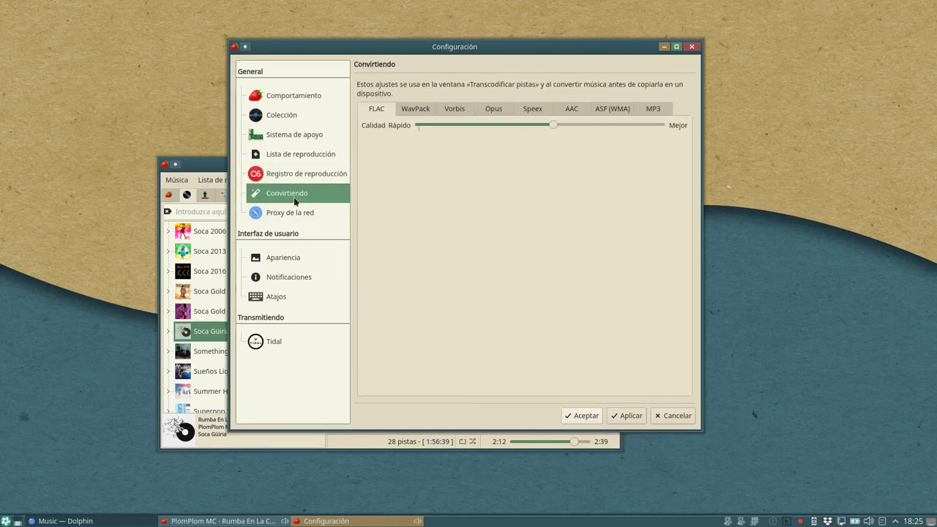
click(405, 112)
click(448, 115)
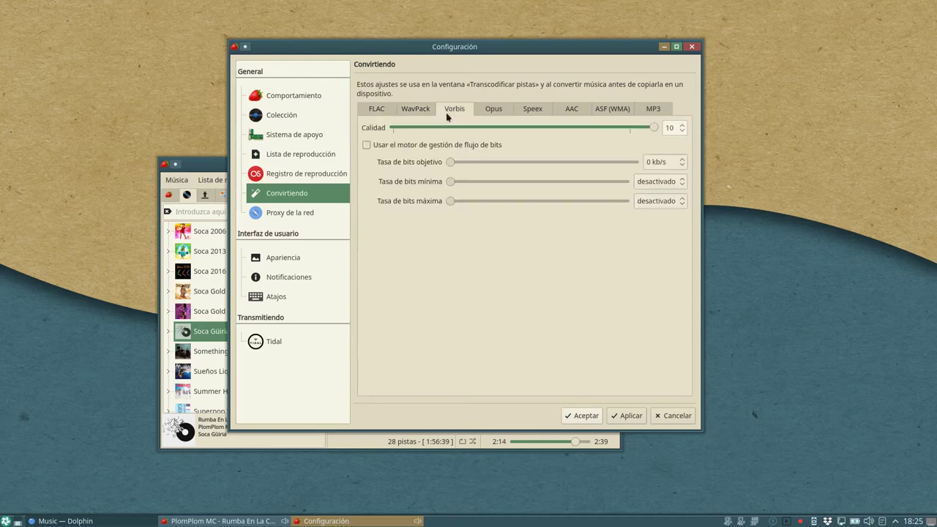
click(488, 111)
click(534, 111)
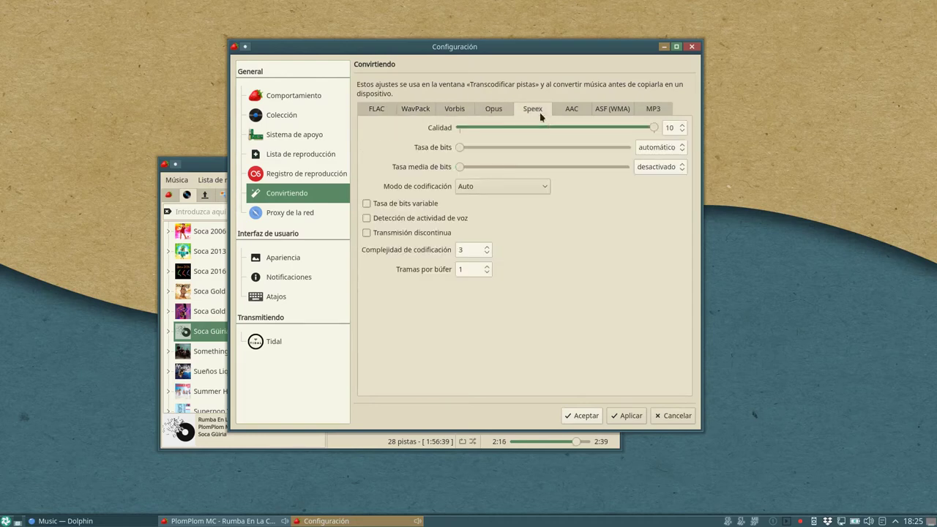
click(563, 111)
click(596, 114)
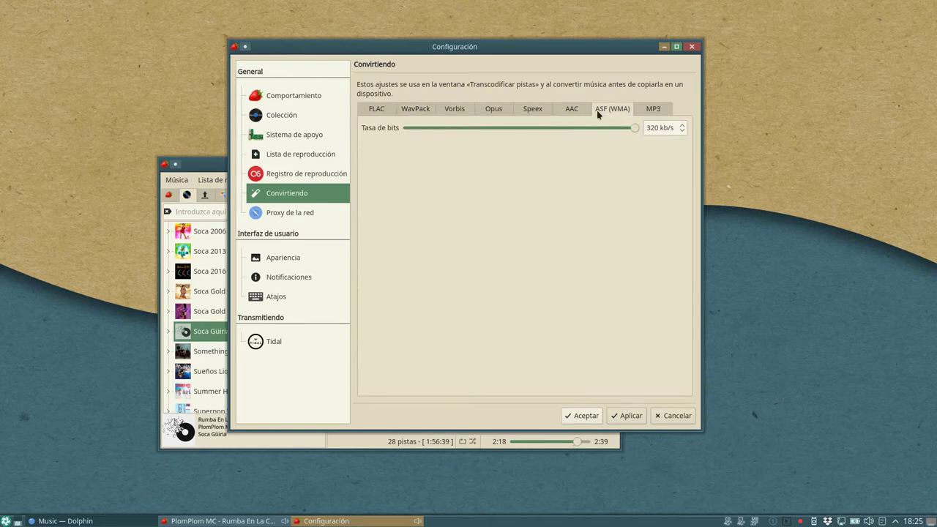
click(644, 108)
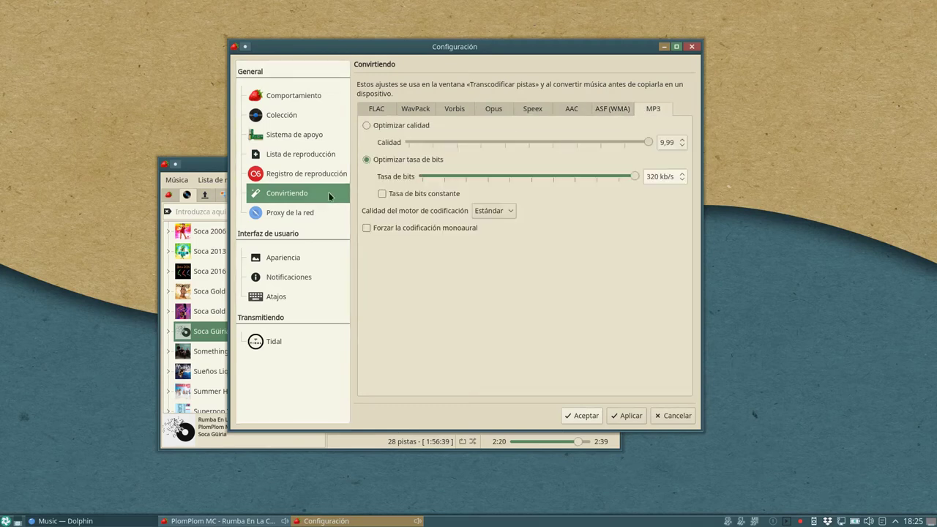
- Review the network proxy, appearance, notification, shortcut and Tidal settings, and accept the configuration
click(311, 212)
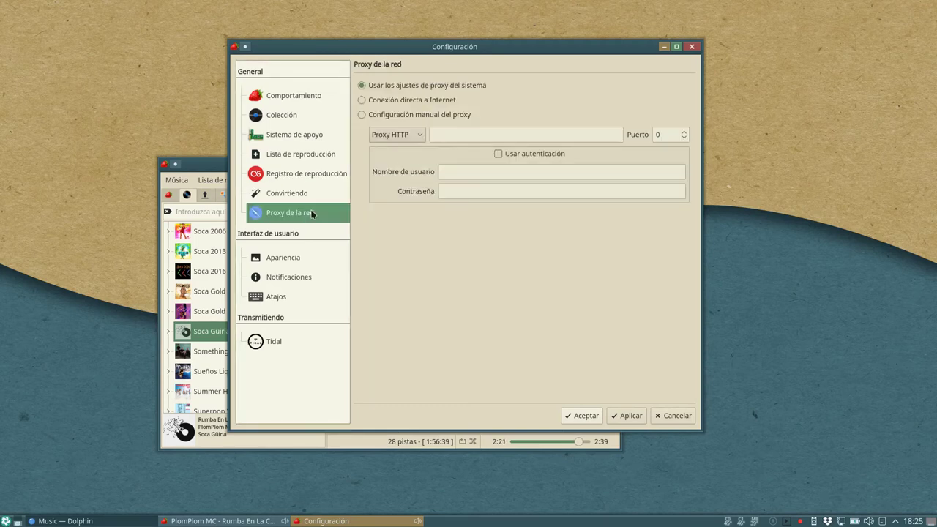
click(300, 258)
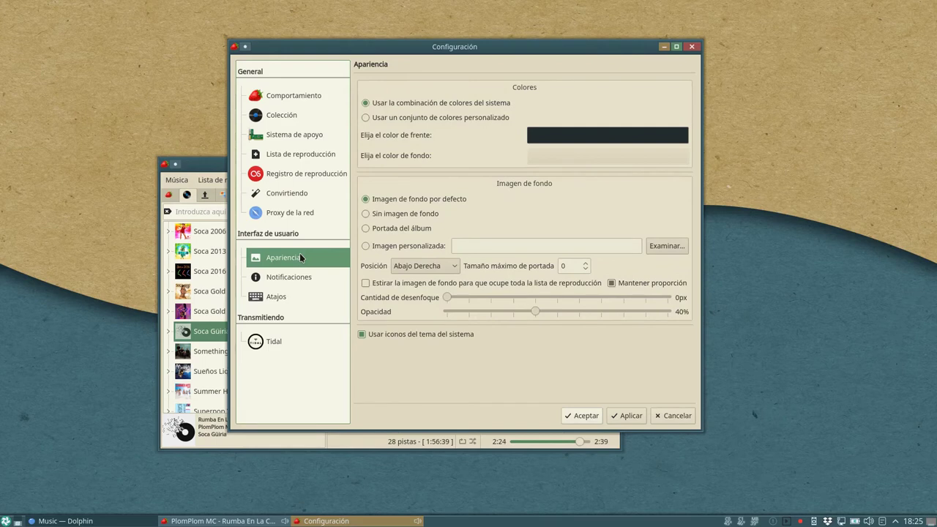
click(300, 278)
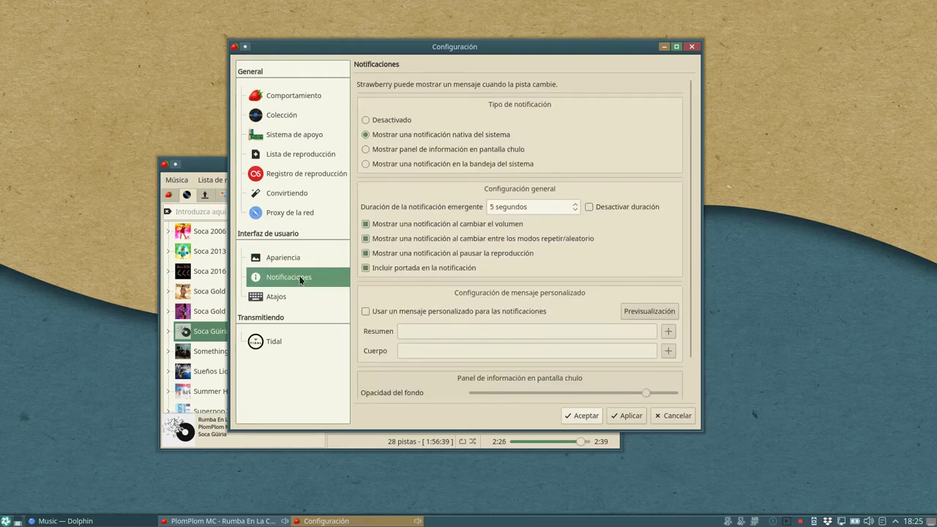
scroll(688, 274, down, 3)
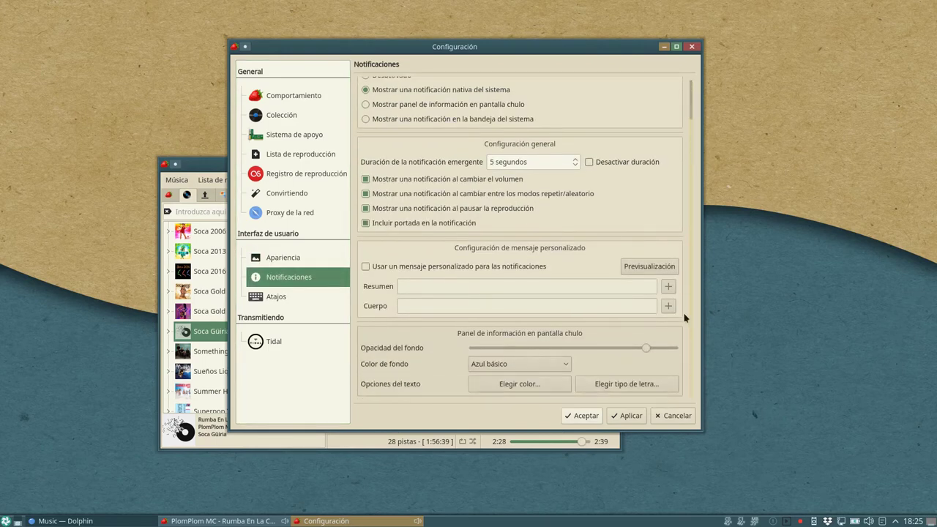
click(328, 296)
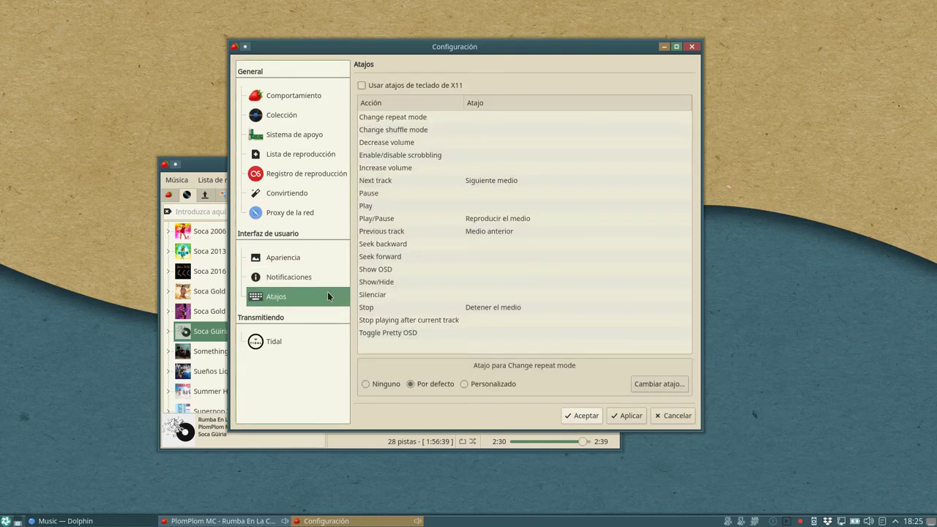
click(302, 339)
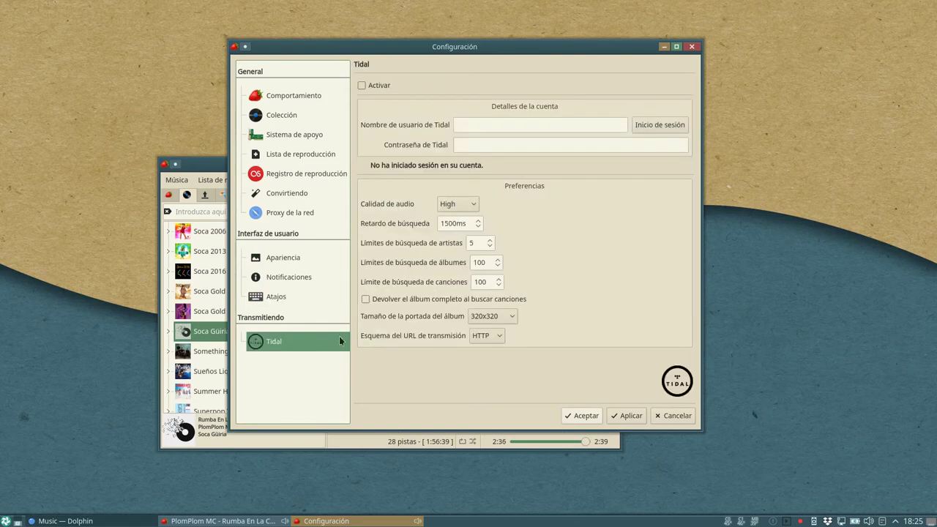
click(583, 415)
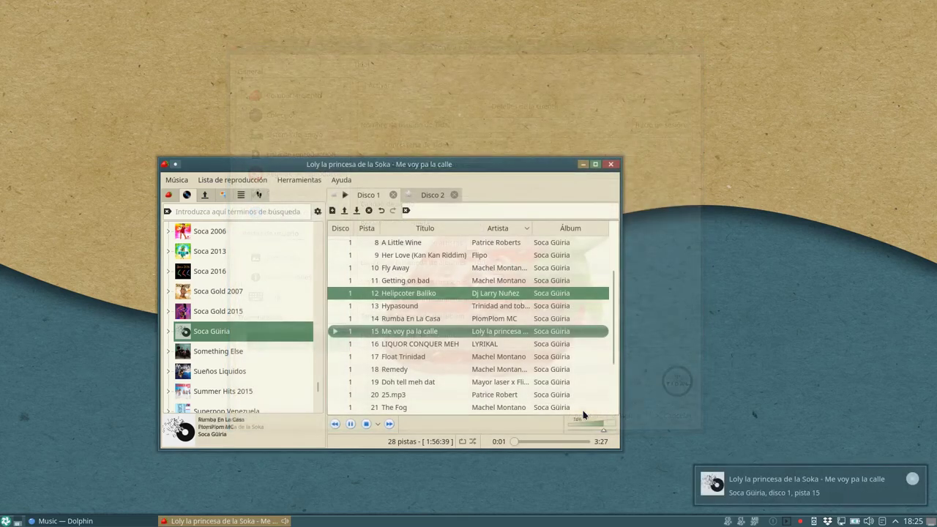
- View the information about the Qt toolkit used by the program and close it
click(342, 184)
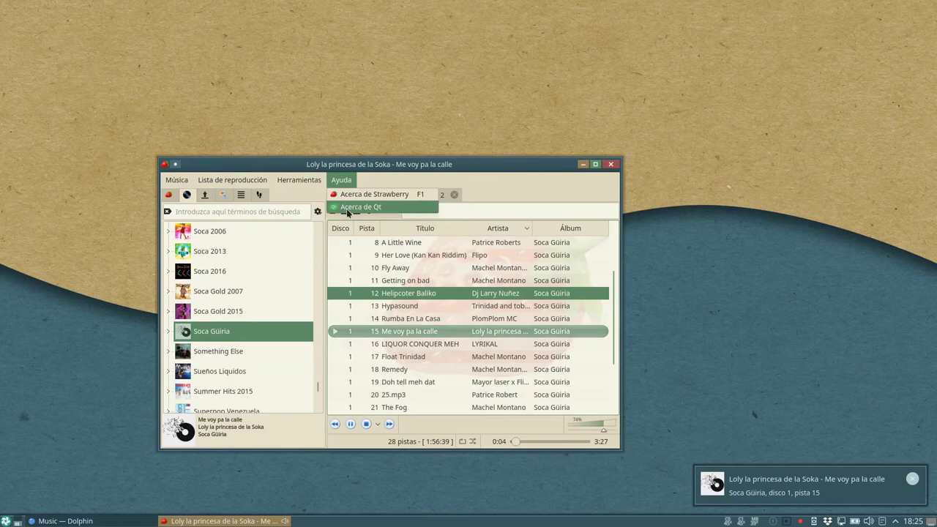
click(348, 208)
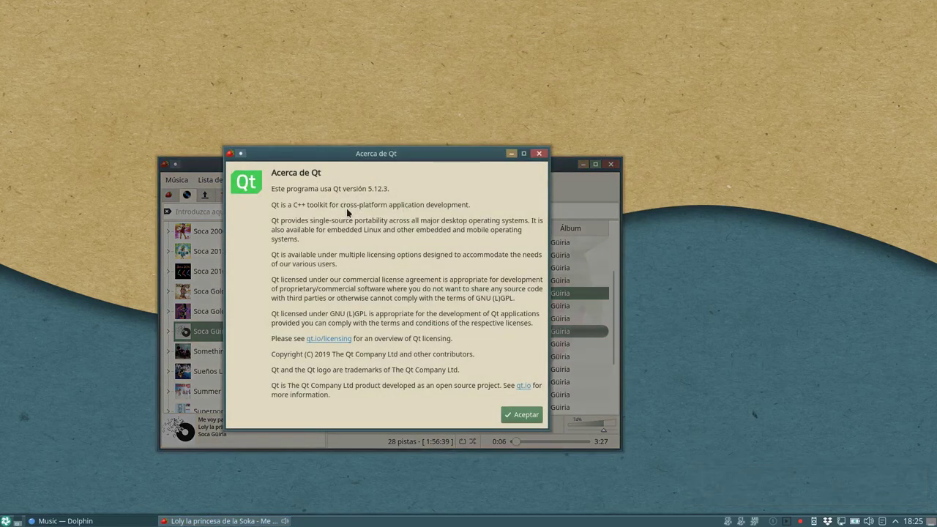
click(520, 414)
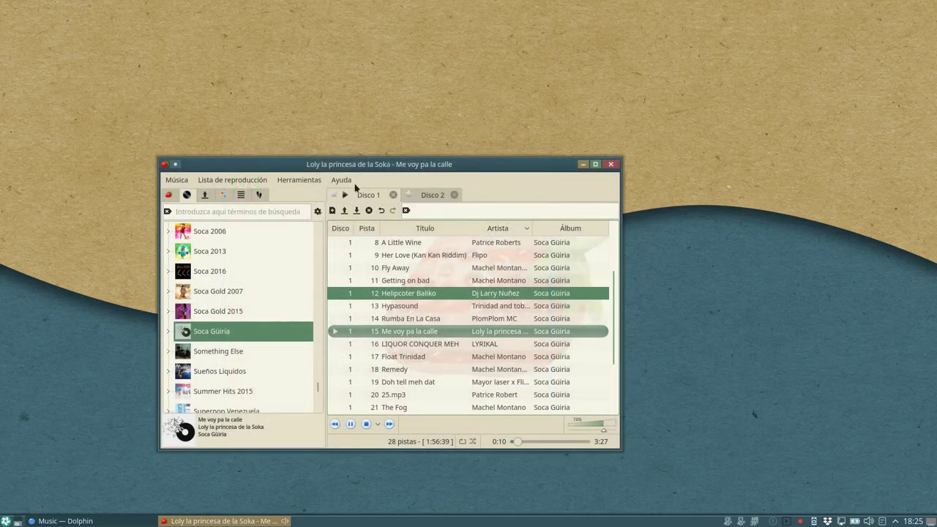
- Examine the program's About information, reading its version, licence and the full list of authors and contributors
click(349, 181)
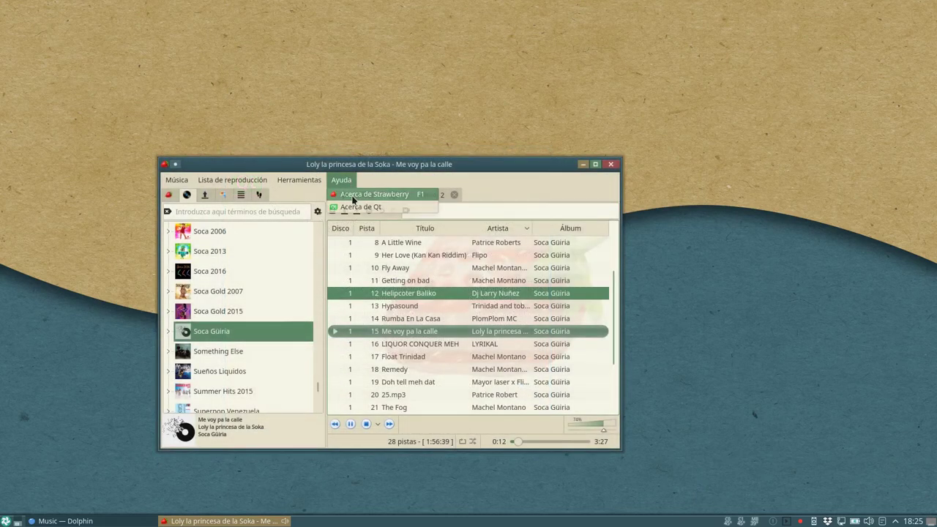
click(352, 196)
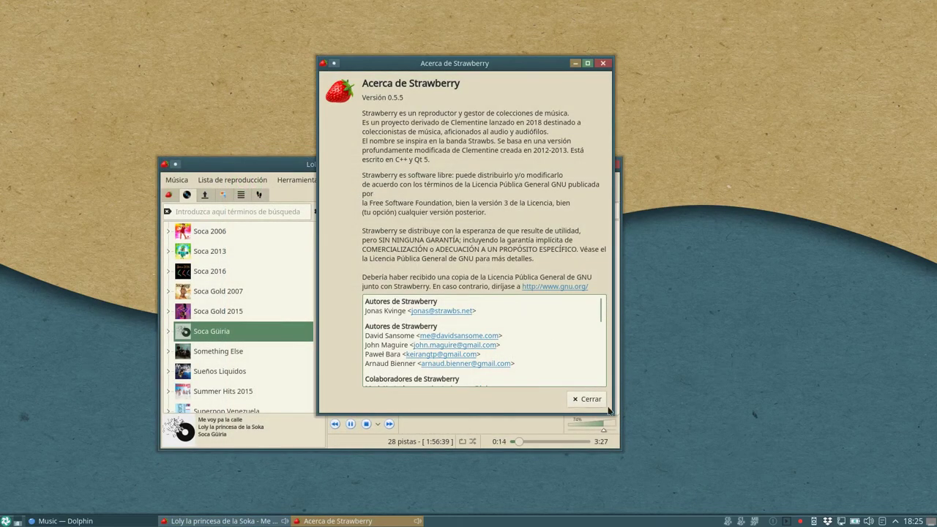
drag(424, 68, 392, 134)
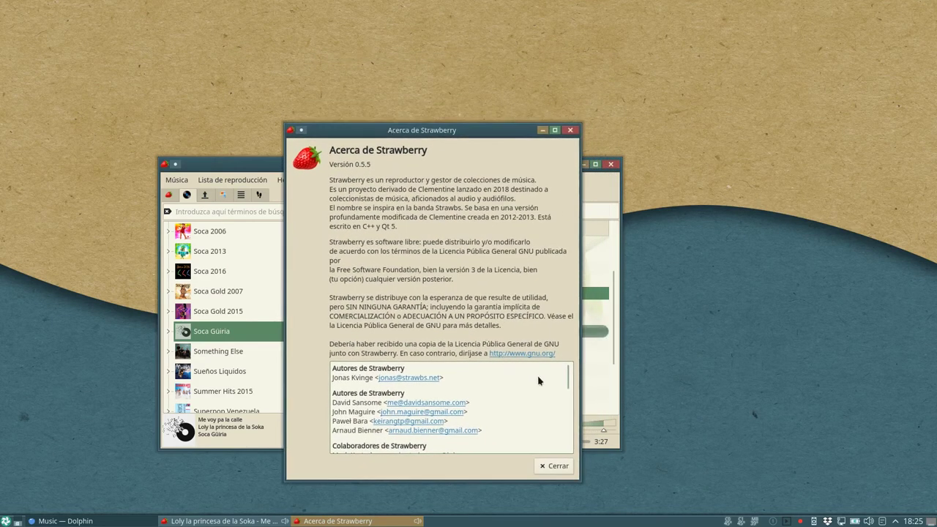
scroll(539, 380, down, 1)
scroll(537, 381, down, 2)
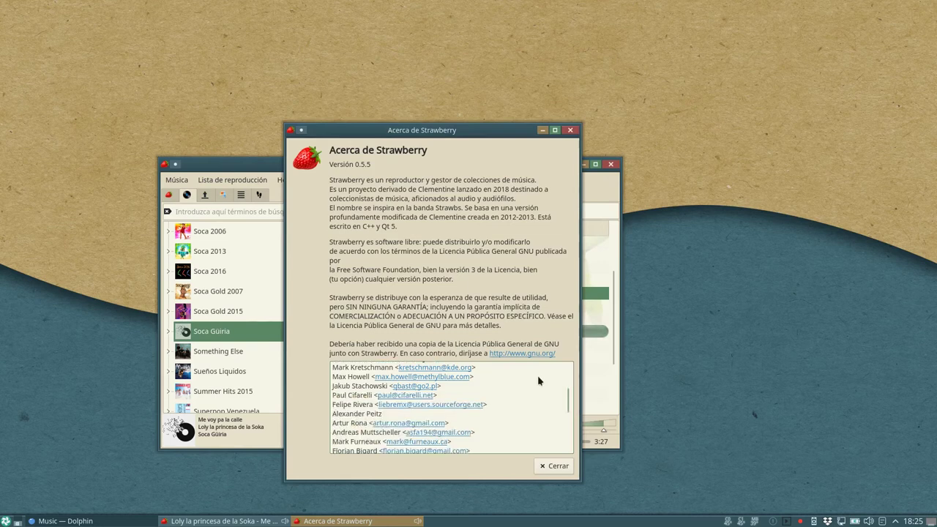
scroll(538, 381, down, 1)
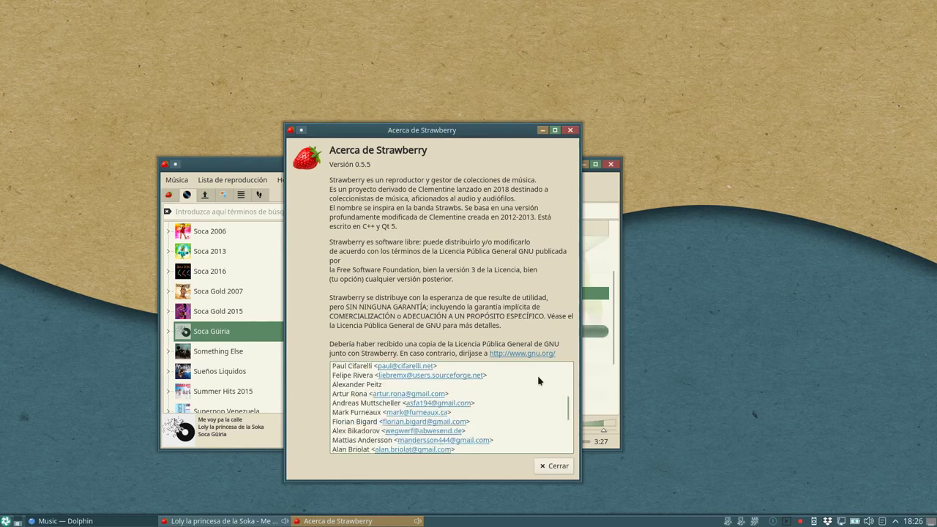
scroll(537, 379, down, 1)
scroll(537, 379, down, 1)
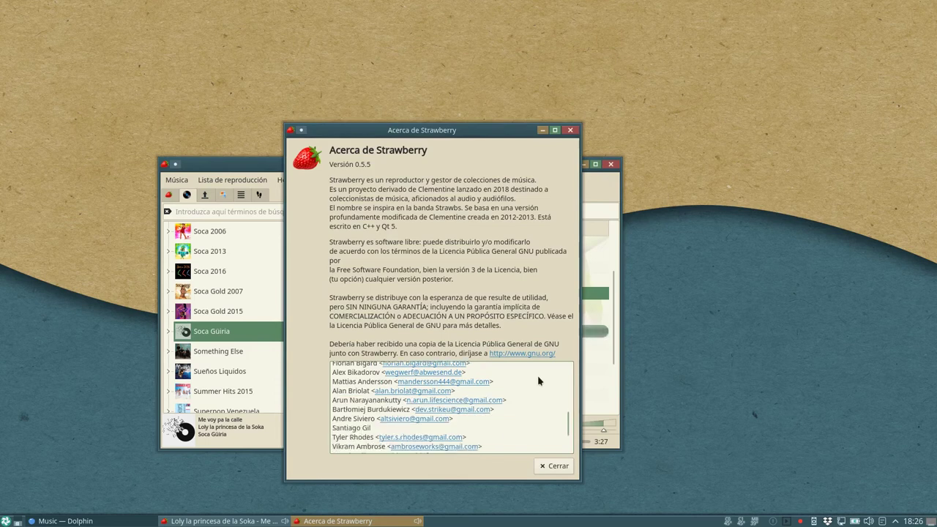
scroll(537, 381, down, 1)
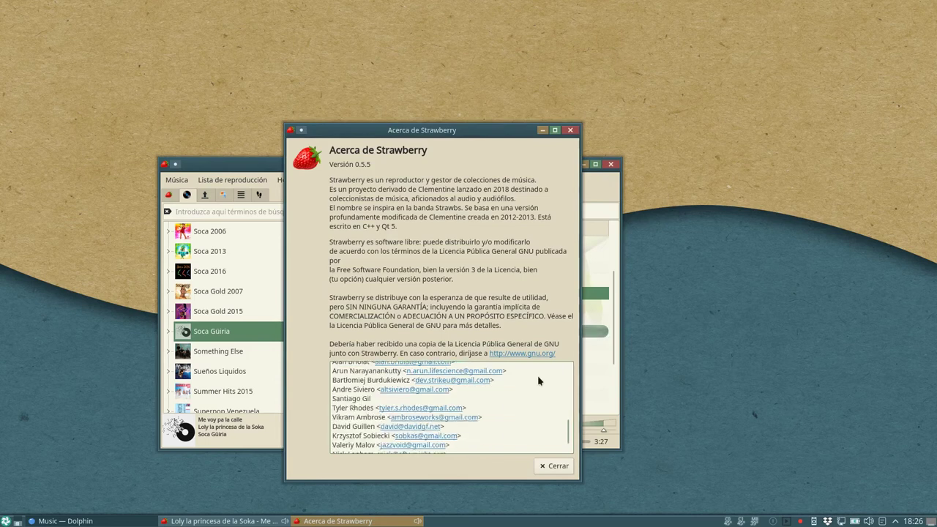
scroll(538, 380, down, 1)
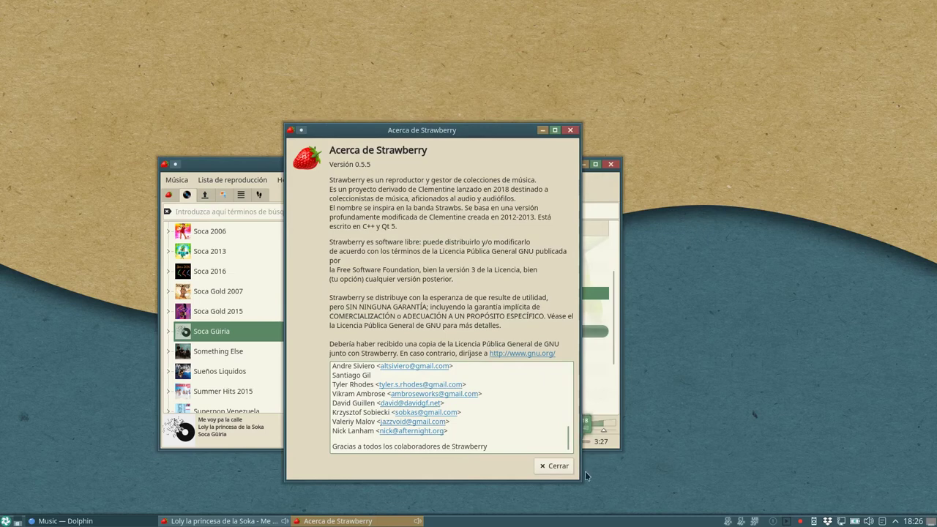
- Close the About information and view the collection's display and grouping options without changing any
click(554, 466)
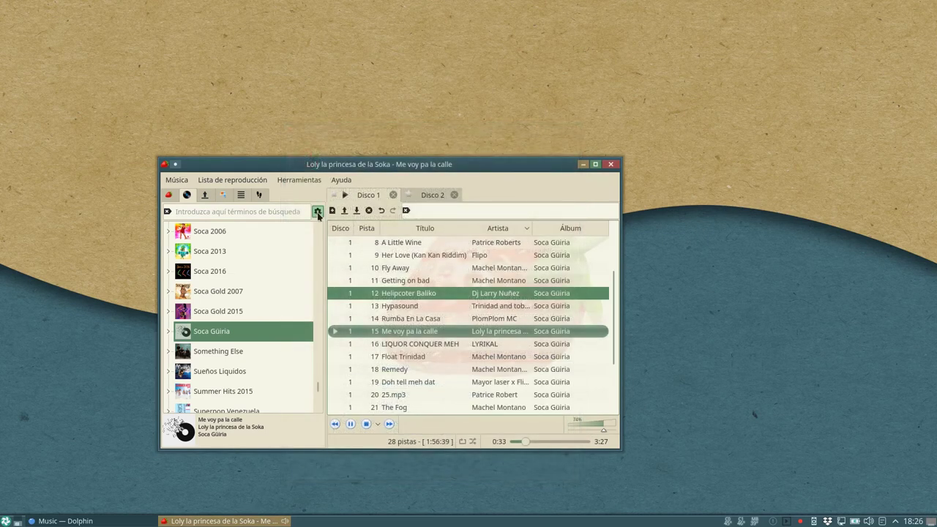
click(317, 211)
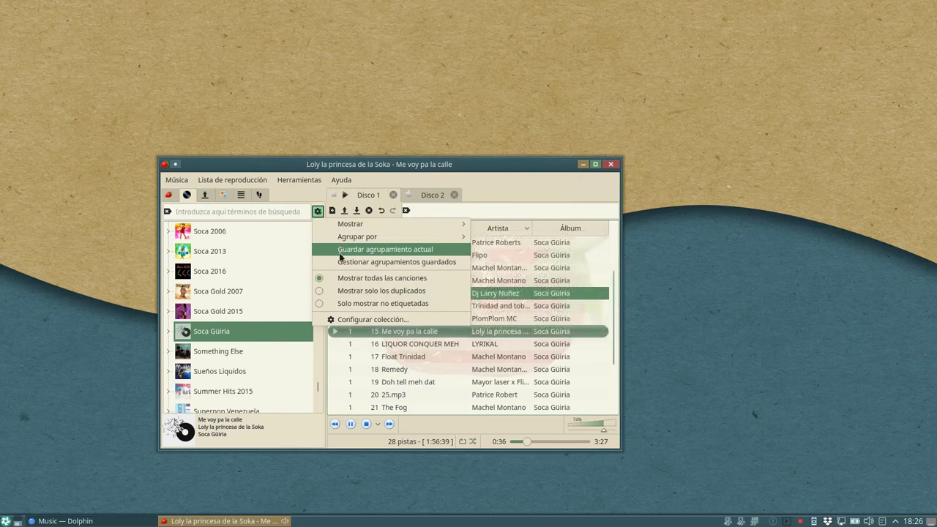
click(192, 199)
- Try the sidebar styles "Barra lateral grande", "Barra lateral pequeña" and "Barra lateral simple" in turn
right_click(193, 198)
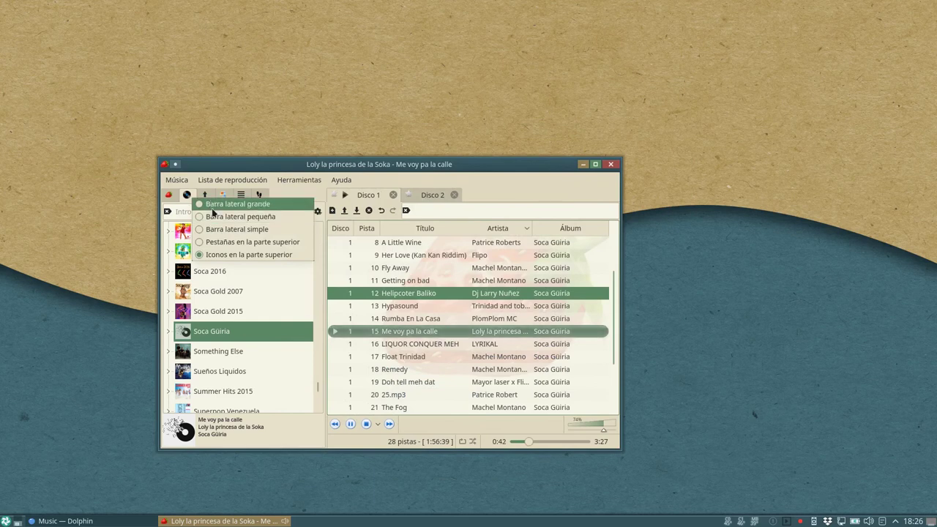
click(212, 217)
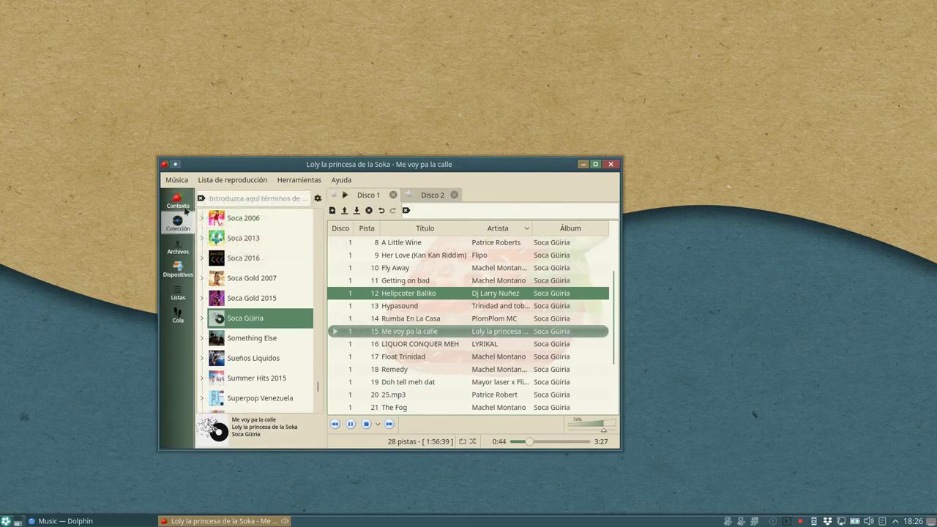
right_click(182, 279)
click(191, 297)
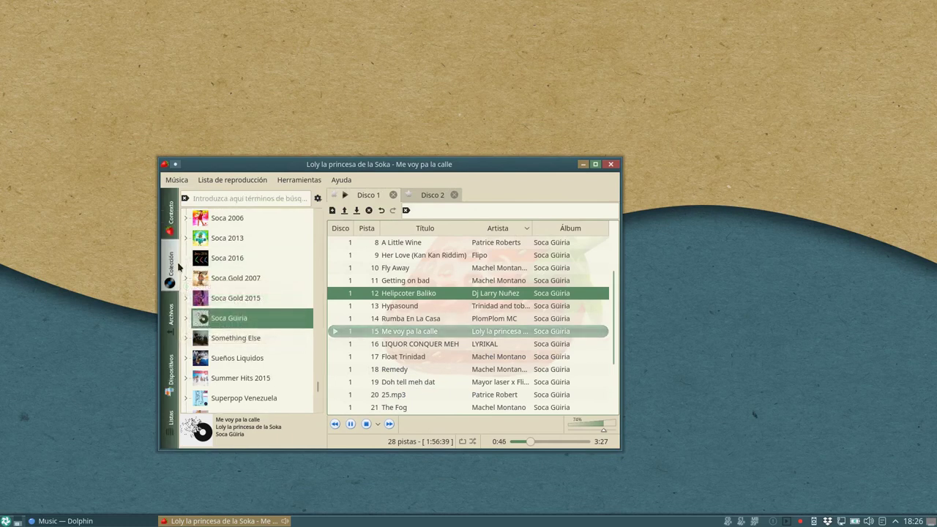
right_click(171, 265)
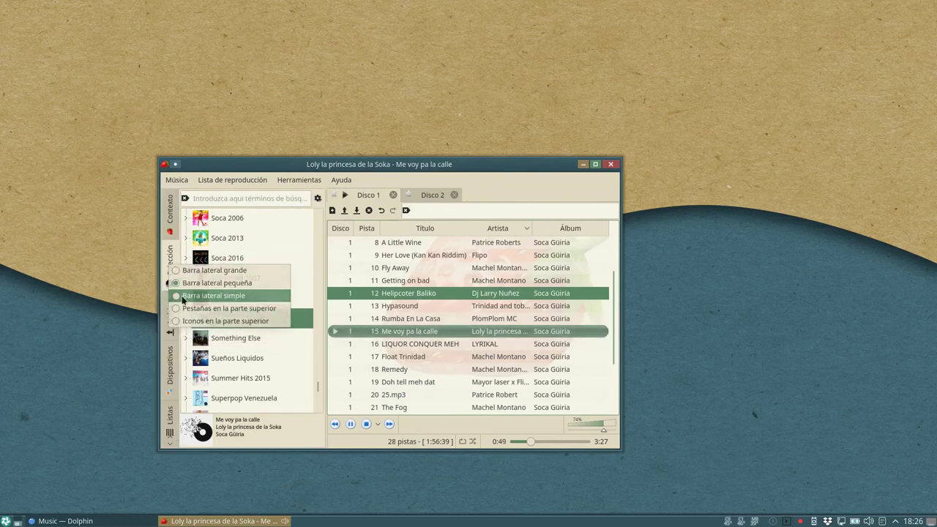
click(183, 296)
- Try the sidebar style "Pestañas en la parte superior" and return it to "Iconos en la parte superior"
right_click(168, 279)
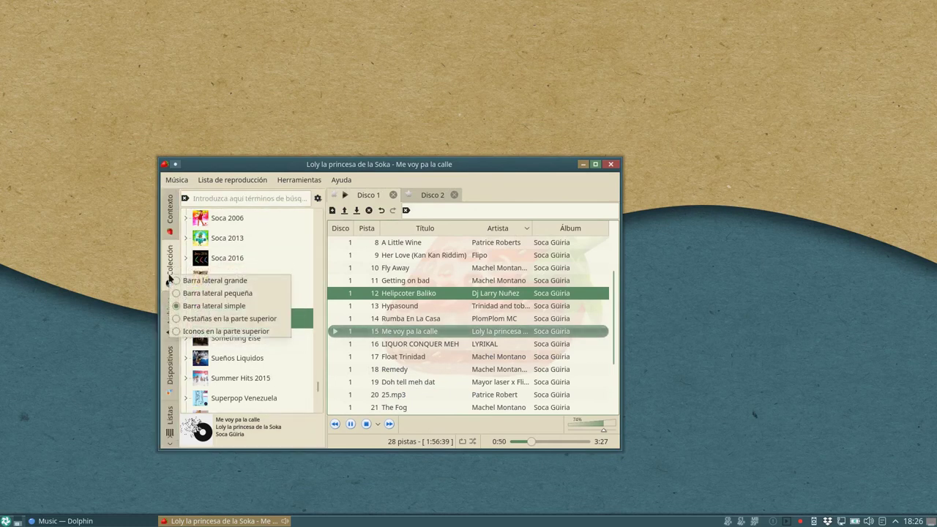
click(199, 317)
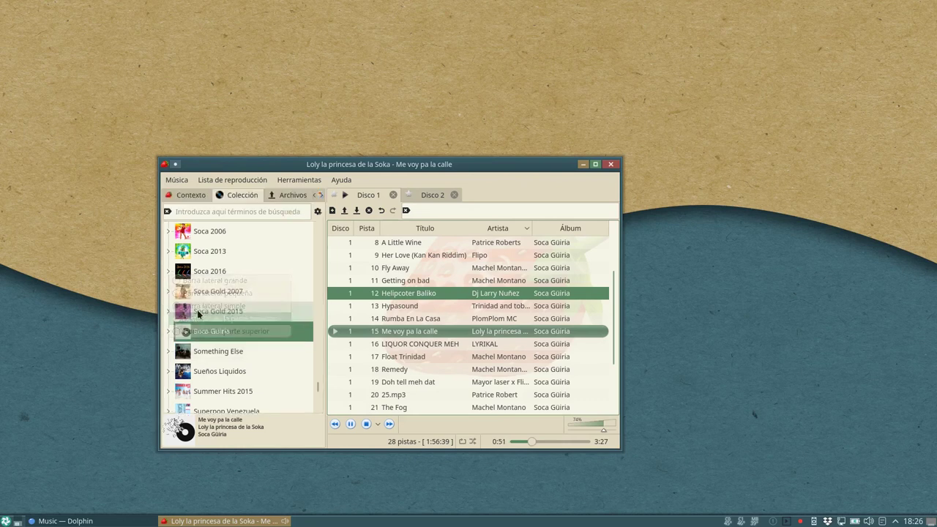
right_click(194, 203)
click(210, 257)
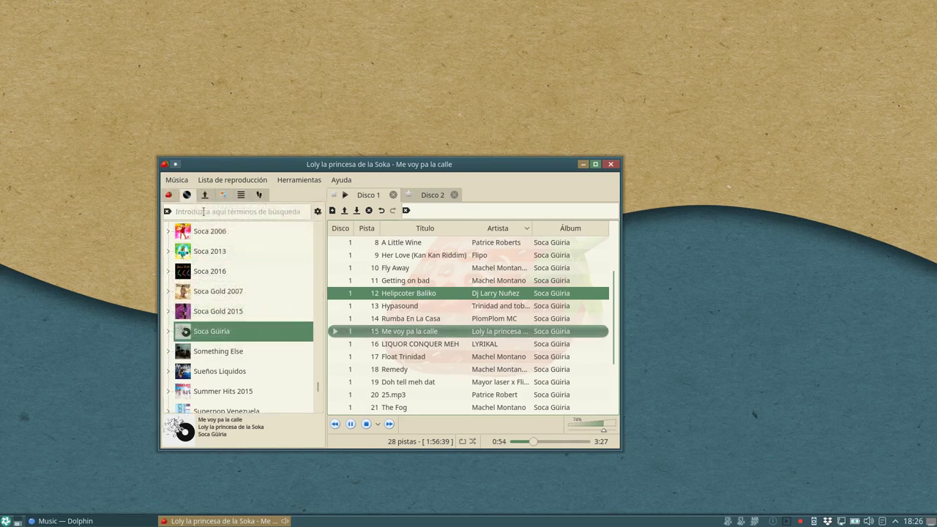
- Show the context view of the playing song and move the player window slightly up and to the right on the desktop
drag(181, 199, 174, 200)
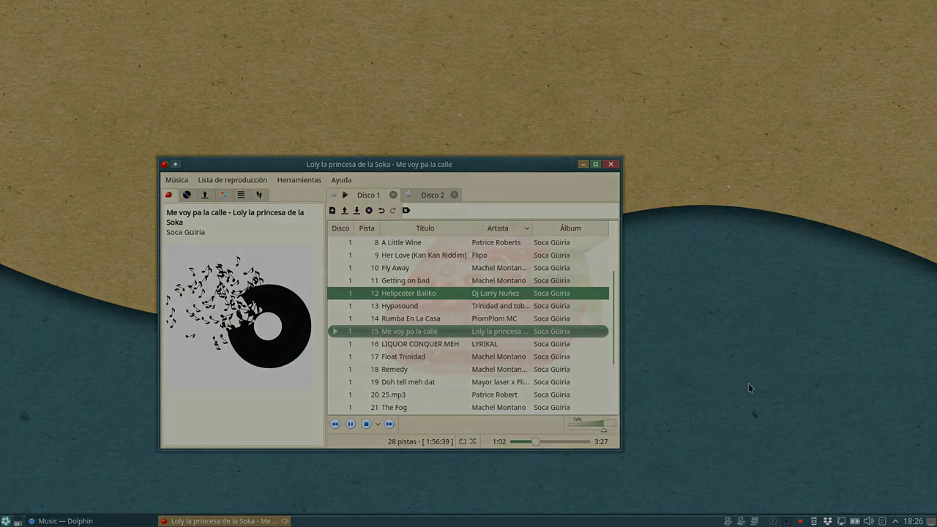
drag(480, 170, 517, 150)
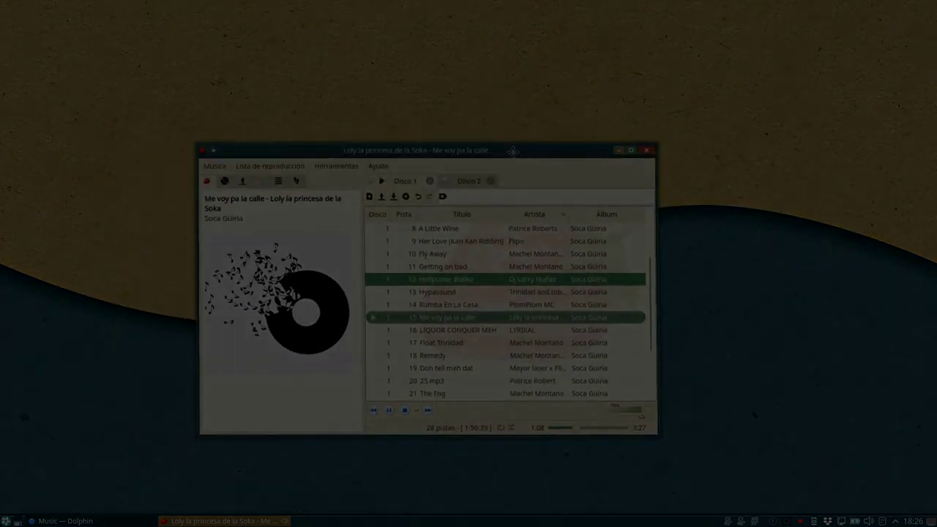